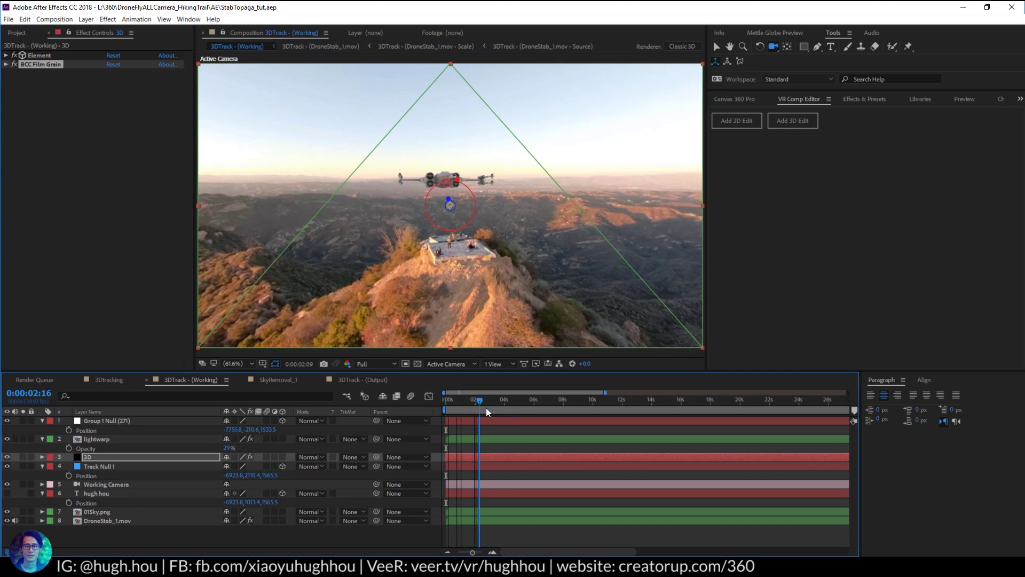
Preview the ship shot, then delete the Group 1 Null, lightwarp and 3D layers
{"action": "left_click", "coordinate": [508, 399]}
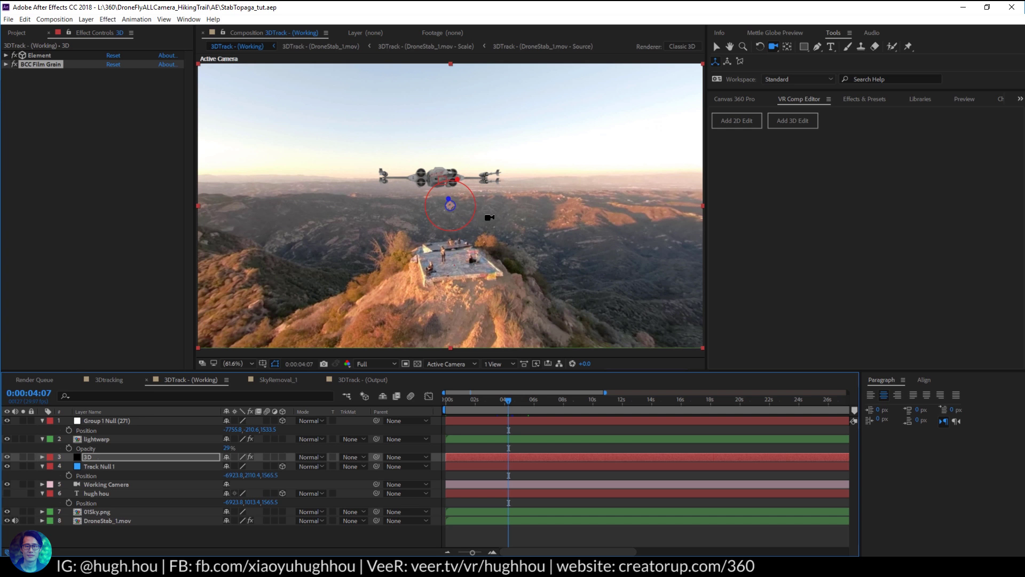
{"action": "left_click_drag", "start_coordinate": [508, 401], "coordinate": [759, 400]}
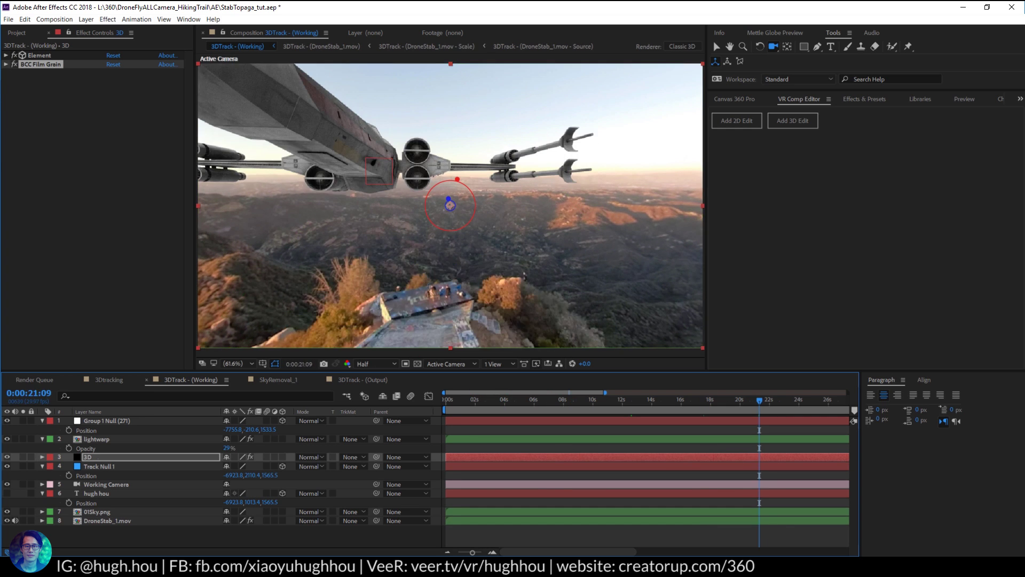
{"action": "key", "text": "Home"}
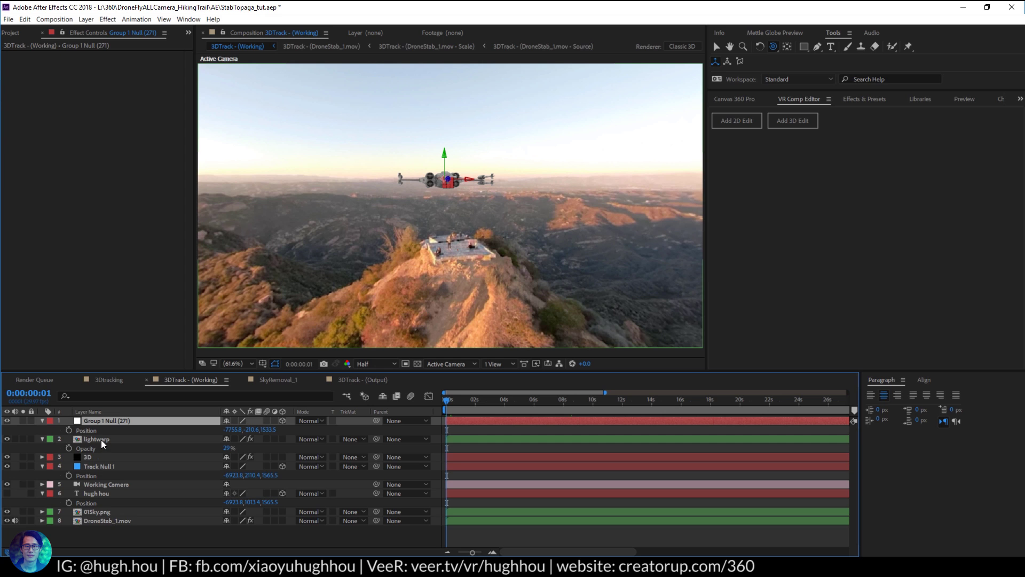
{"action": "key", "text": "Delete"}
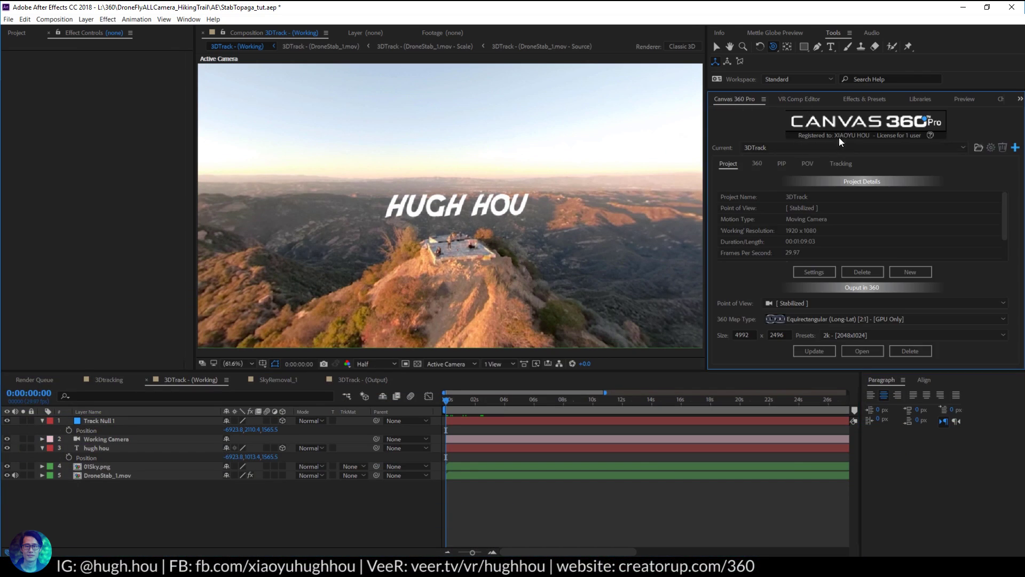
{"action": "left_click", "coordinate": [793, 100]}
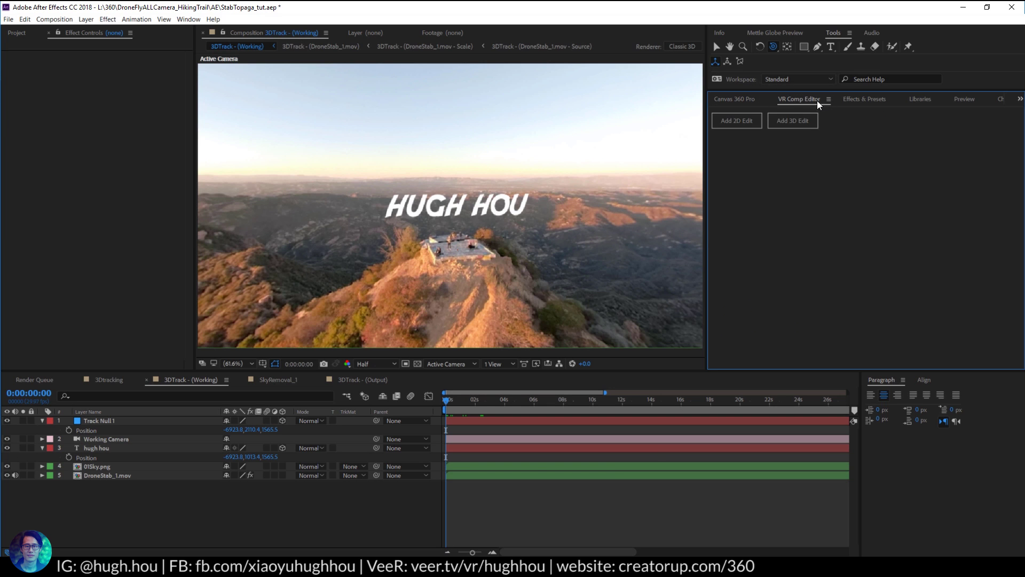
{"action": "left_click", "coordinate": [455, 454]}
{"action": "left_click", "coordinate": [456, 421]}
{"action": "left_click", "coordinate": [721, 99]}
{"action": "left_click", "coordinate": [798, 100]}
{"action": "left_click", "coordinate": [737, 100]}
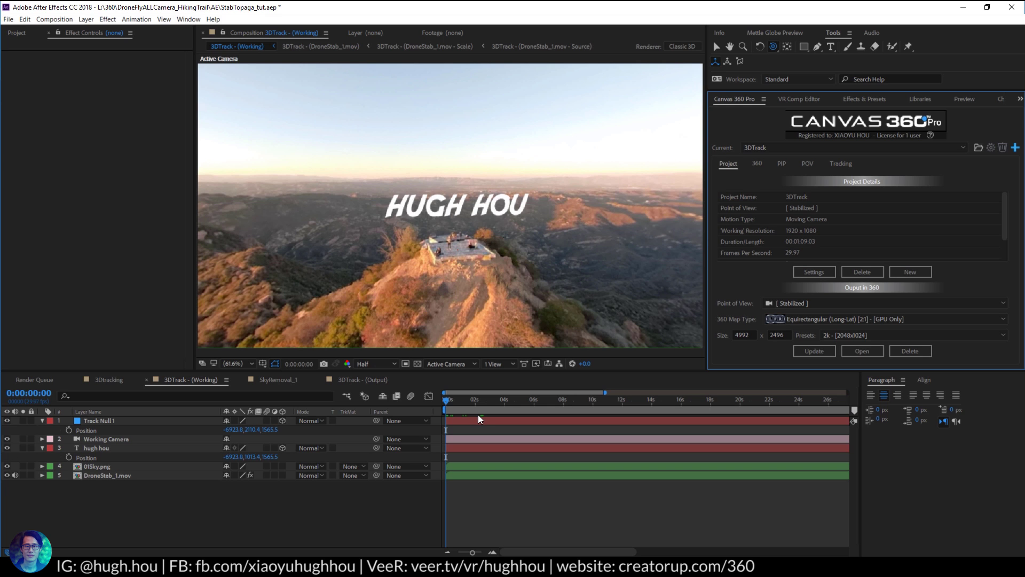
{"action": "left_click", "coordinate": [448, 403]}
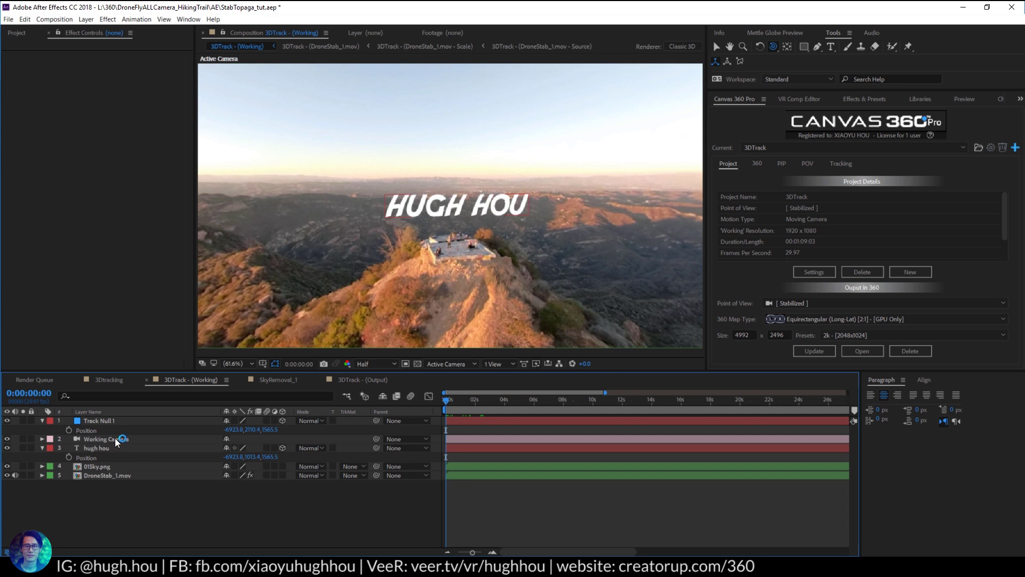
{"action": "left_click", "coordinate": [94, 422]}
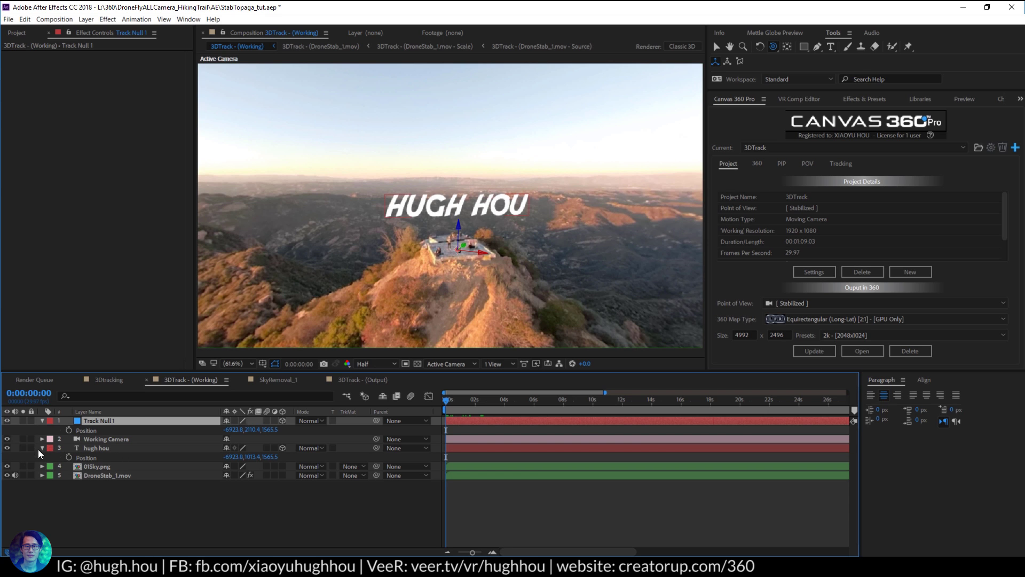
Hide the HUGH HOU text layer and create a new solid named 3DOBJ
{"action": "left_click", "coordinate": [7, 448]}
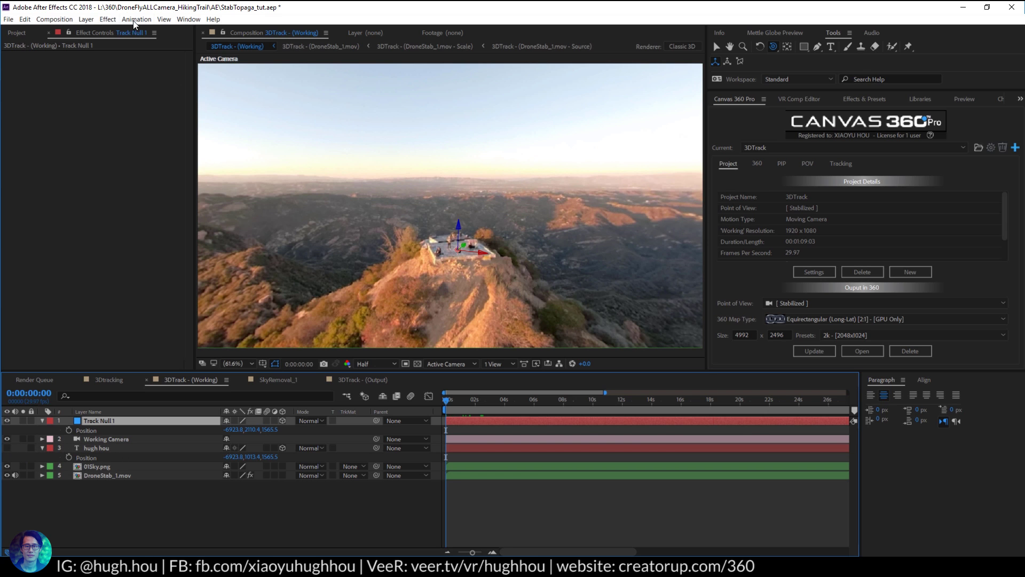
{"action": "key", "text": "ctrl+y"}
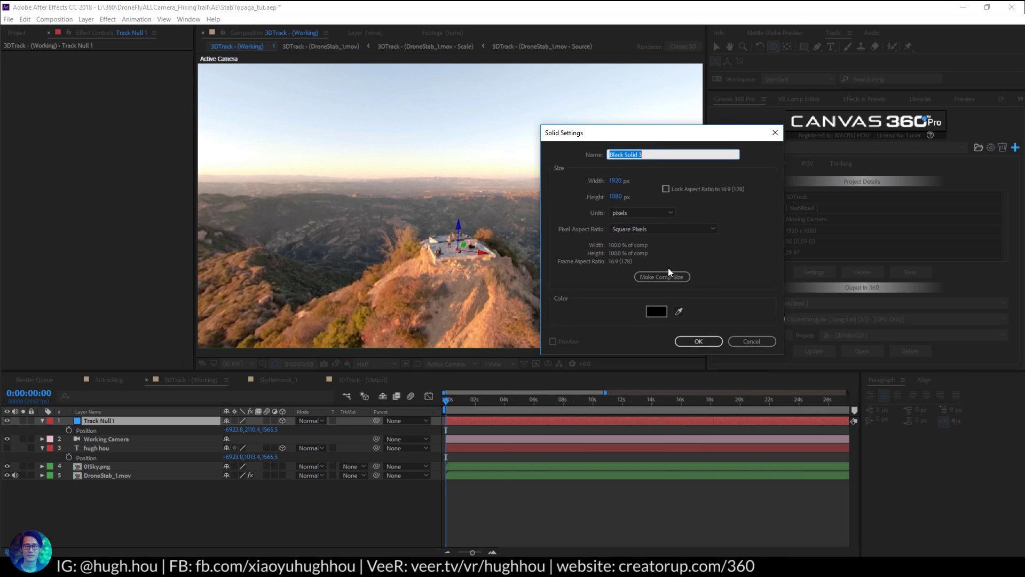
{"action": "type", "text": "3DOBJ"}
{"action": "left_click", "coordinate": [698, 341]}
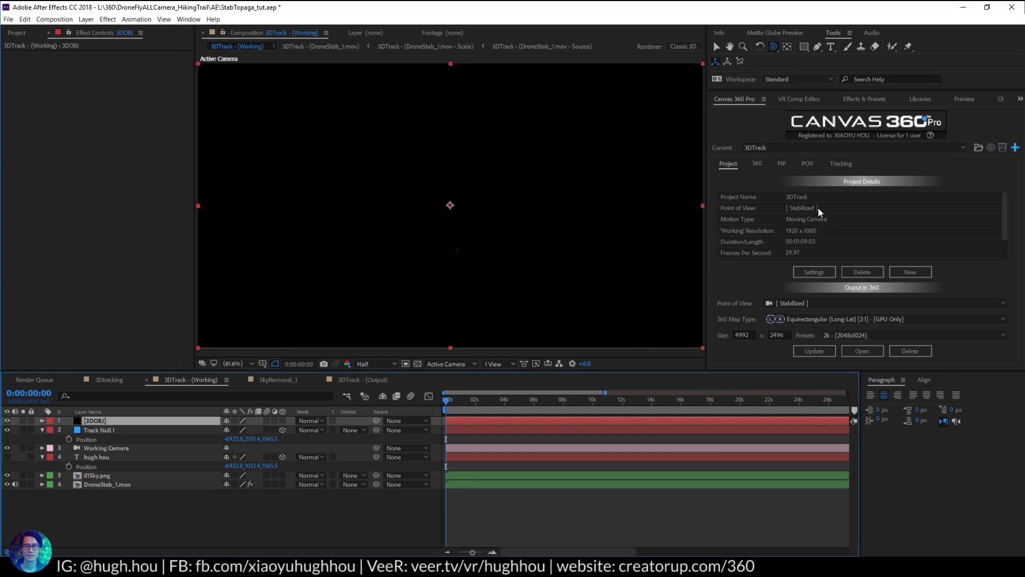
Apply the Element effect to the 3DOBJ solid and select that layer
{"action": "left_click", "coordinate": [864, 98]}
{"action": "type", "text": "elem"}
{"action": "left_click_drag", "start_coordinate": [746, 133], "coordinate": [459, 208]}
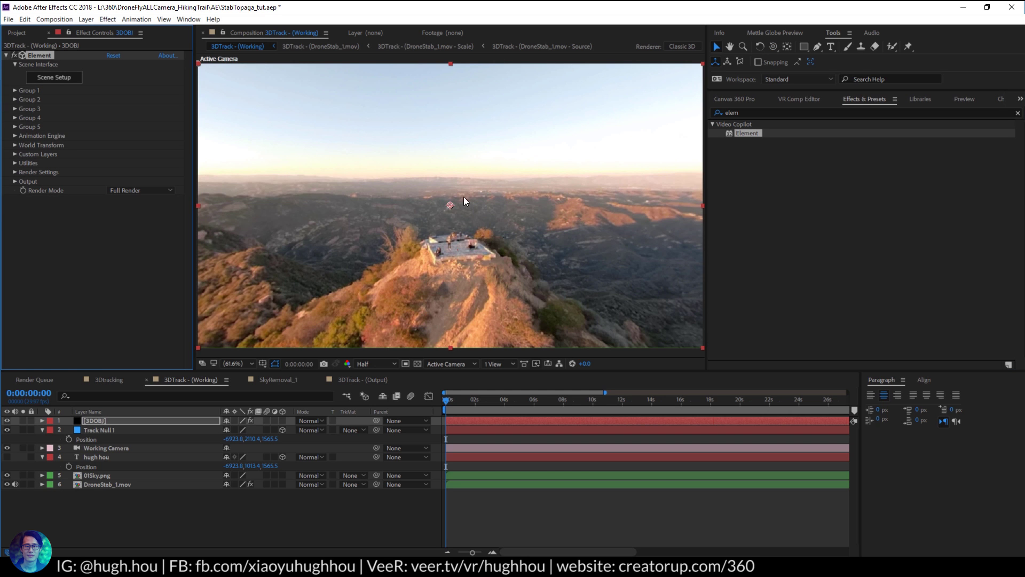
{"action": "left_click", "coordinate": [62, 315]}
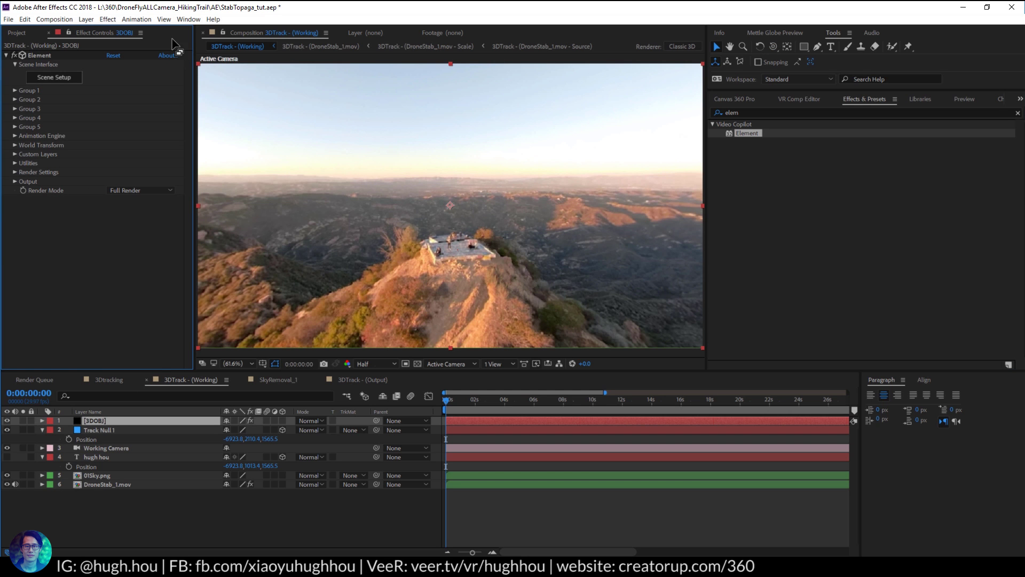
Add a new text layer reading 'hugh'
{"action": "left_click", "coordinate": [86, 20]}
{"action": "left_click", "coordinate": [280, 27]}
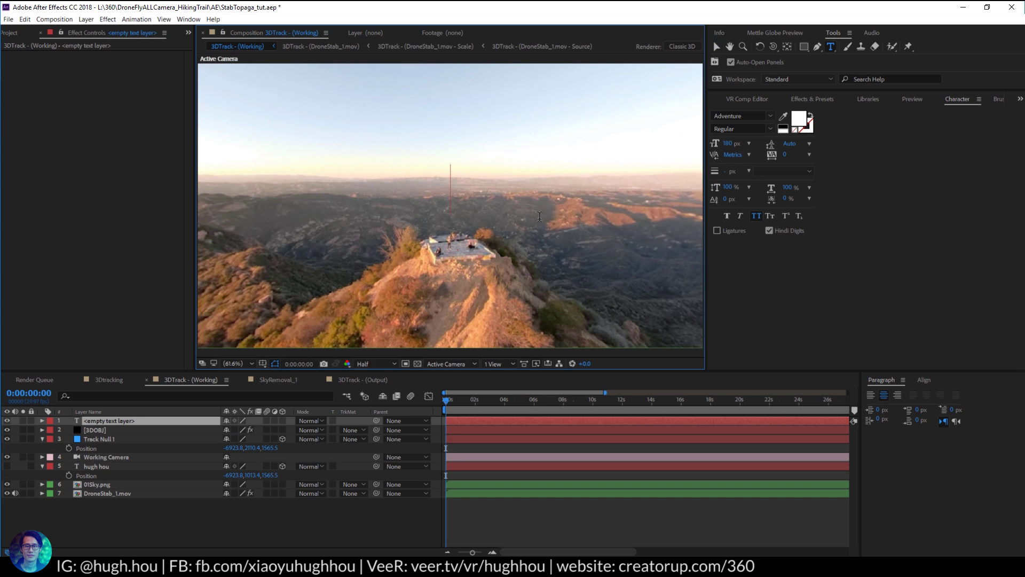
{"action": "type", "text": "hugh"}
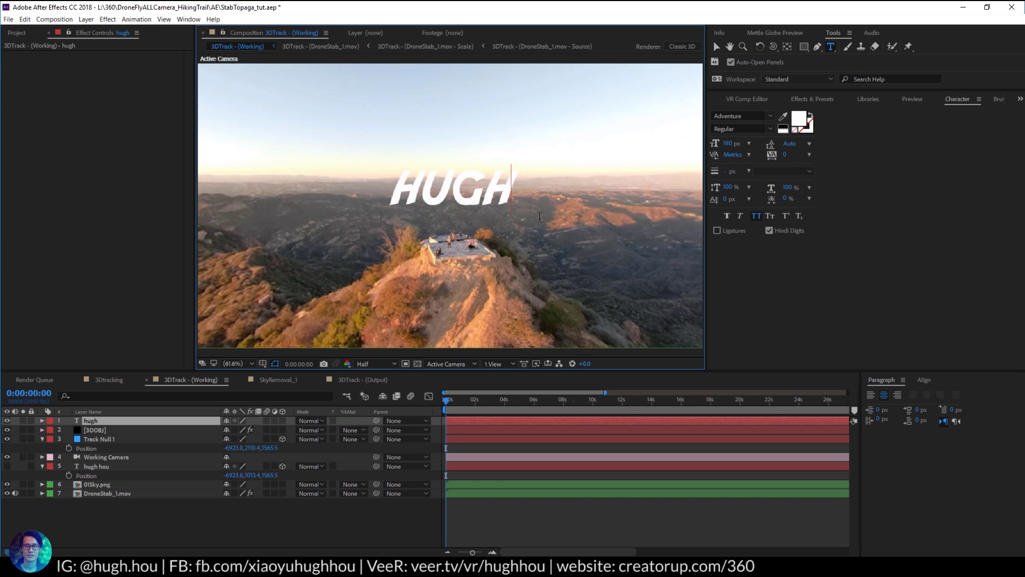
Set Element's Custom Text Path Layer 1 on 3DOBJ to the hugh text layer
{"action": "left_click", "coordinate": [100, 431]}
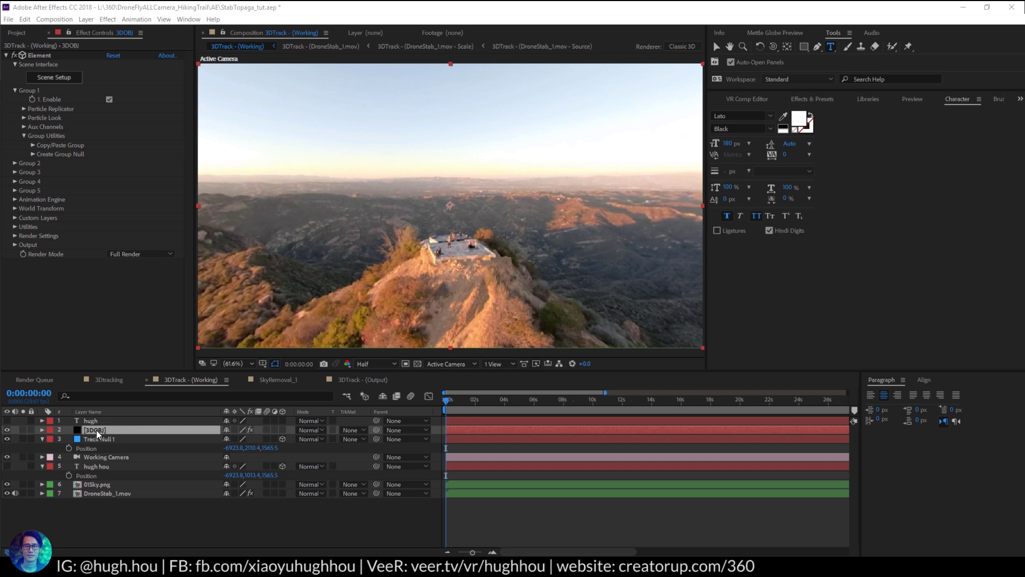
{"action": "left_click", "coordinate": [15, 218]}
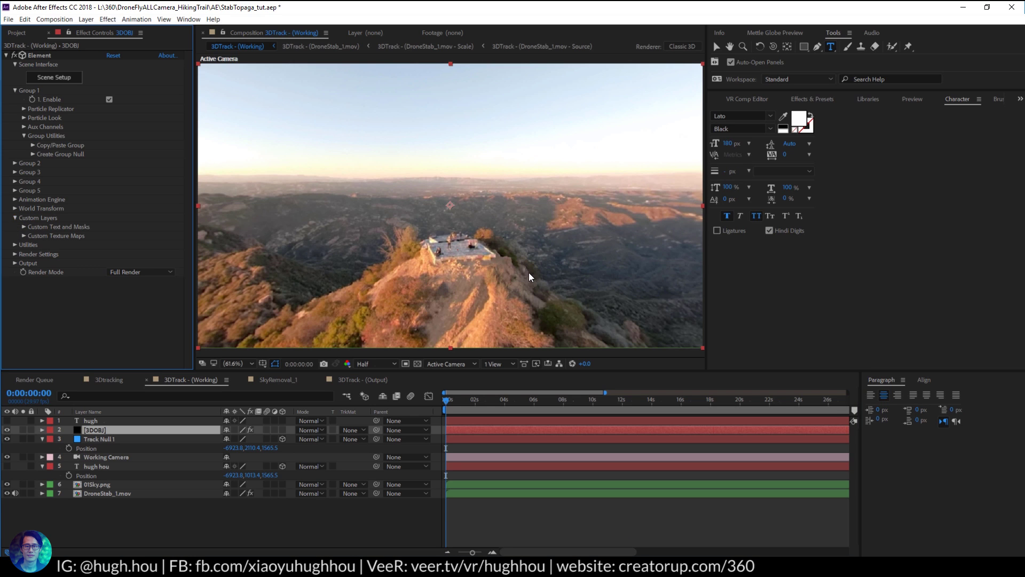
{"action": "left_click", "coordinate": [23, 227]}
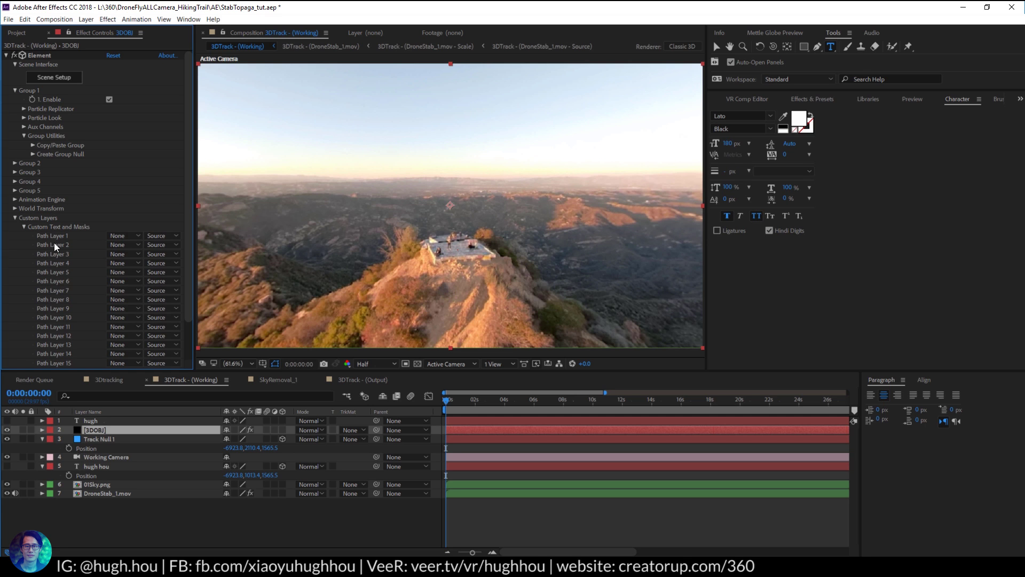
{"action": "left_click", "coordinate": [118, 235]}
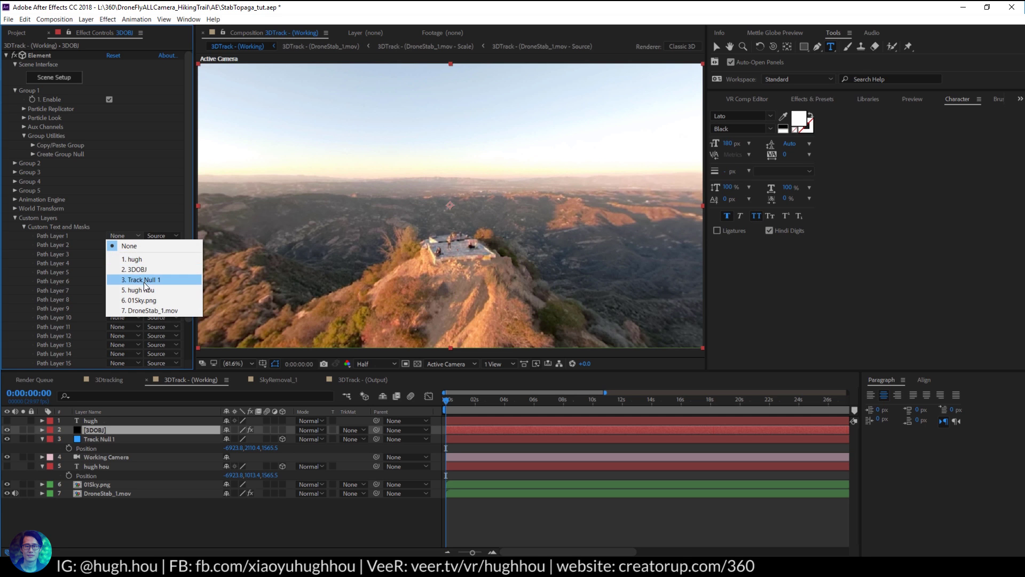
{"action": "left_click", "coordinate": [131, 259]}
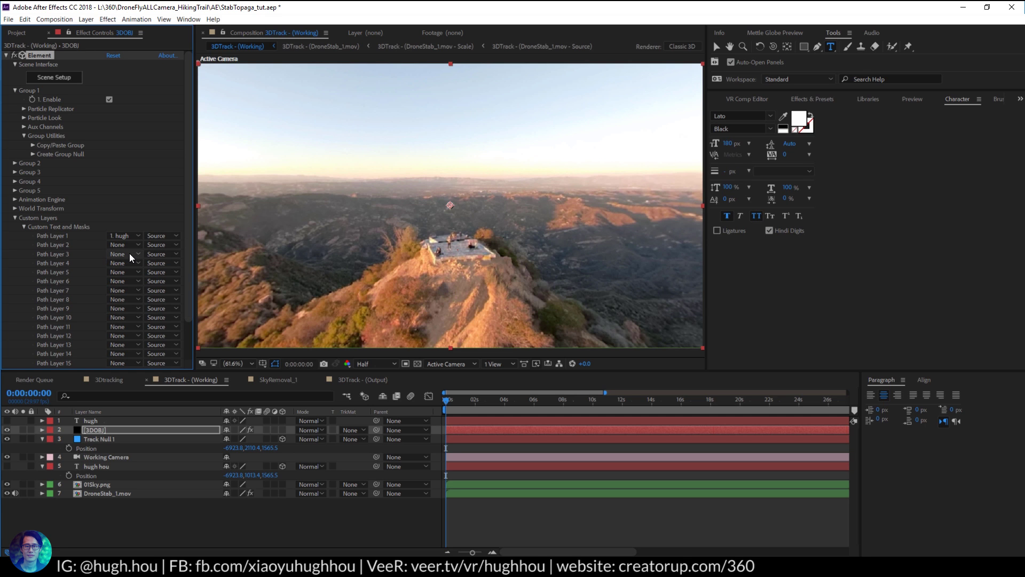
In Element's Scene Setup, extrude the hugh text into a 3D HUGH model and apply the scene
{"action": "left_click", "coordinate": [48, 79]}
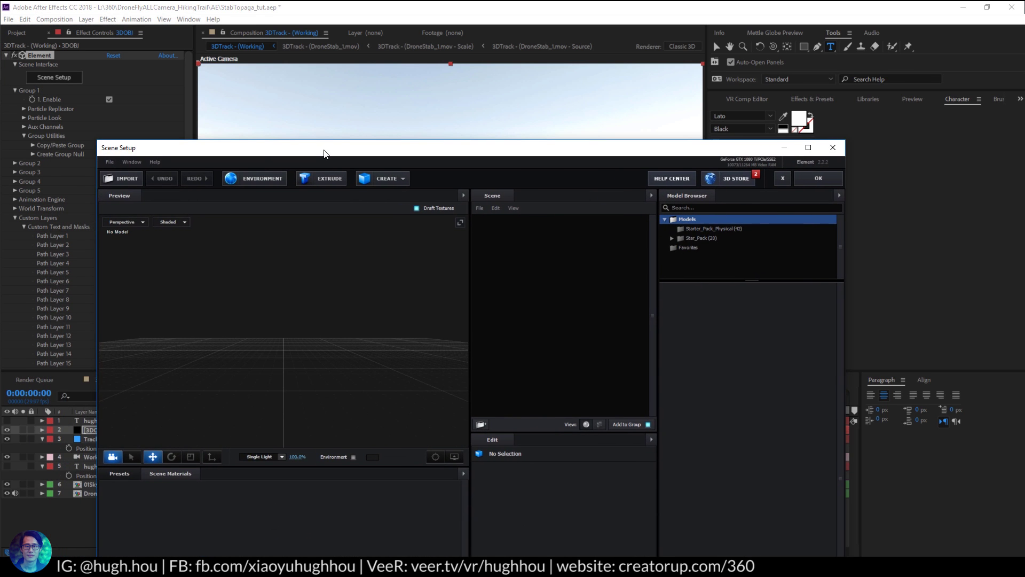
{"action": "left_click_drag", "start_coordinate": [326, 154], "coordinate": [357, 44]}
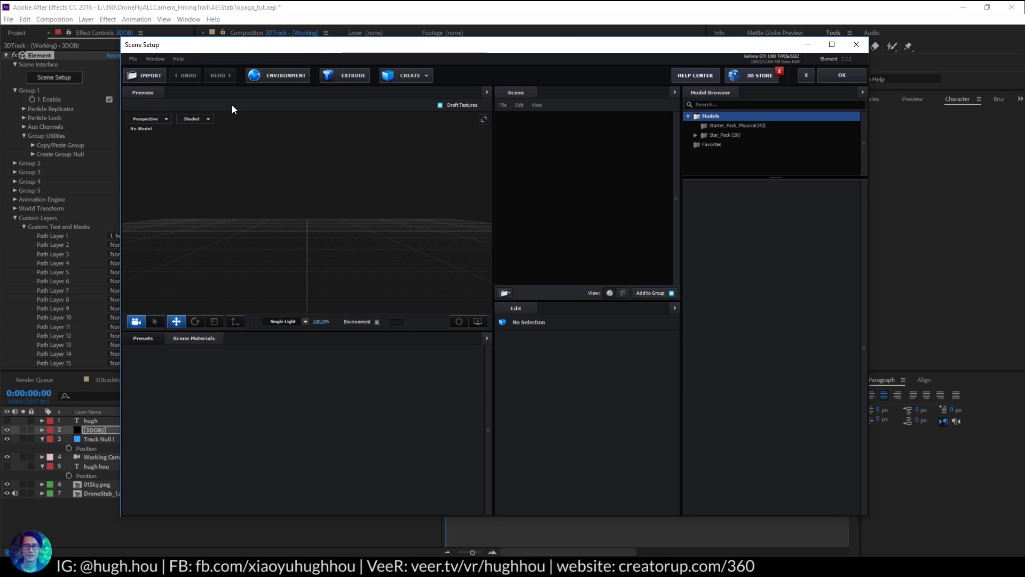
{"action": "left_click", "coordinate": [351, 76]}
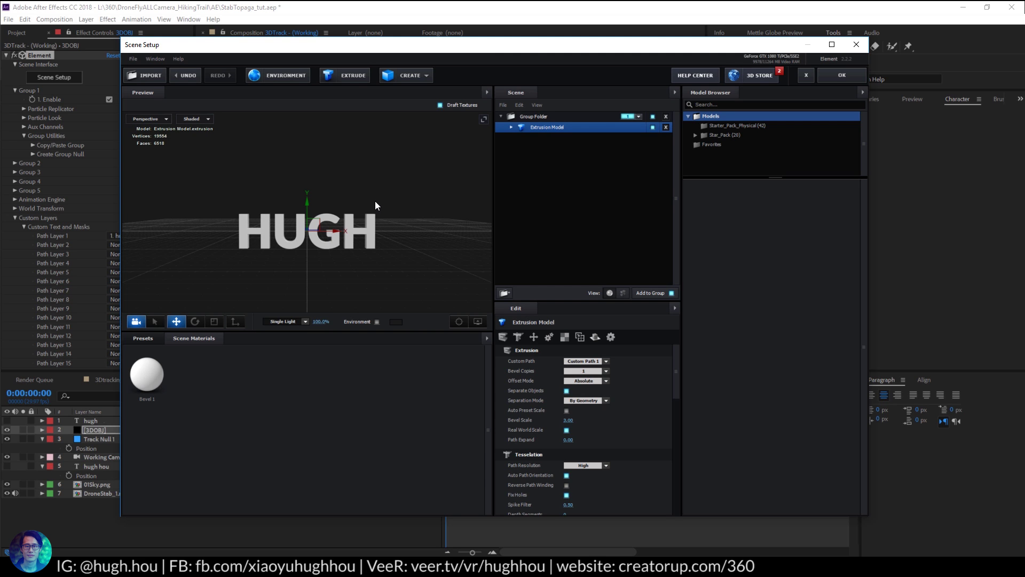
{"action": "mouse_move", "coordinate": [359, 195]}
{"action": "left_mouse_down"}
{"action": "mouse_move", "coordinate": [351, 200]}
{"action": "mouse_move", "coordinate": [384, 208]}
{"action": "mouse_move", "coordinate": [347, 194]}
{"action": "mouse_move", "coordinate": [408, 162]}
{"action": "mouse_move", "coordinate": [354, 206]}
{"action": "mouse_move", "coordinate": [334, 190]}
{"action": "mouse_move", "coordinate": [351, 206]}
{"action": "mouse_move", "coordinate": [373, 204]}
{"action": "left_mouse_up"}
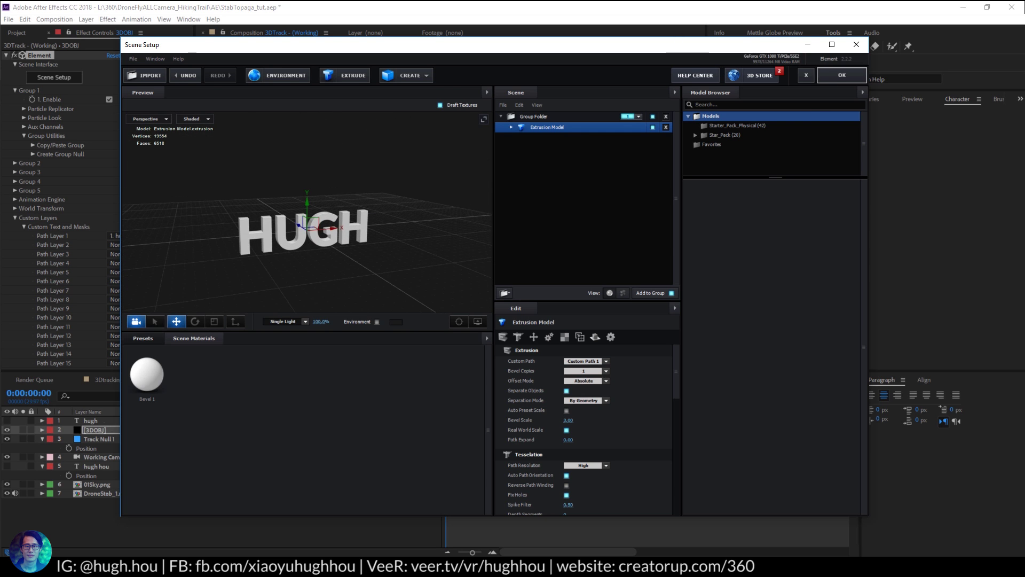
{"action": "left_click", "coordinate": [842, 75]}
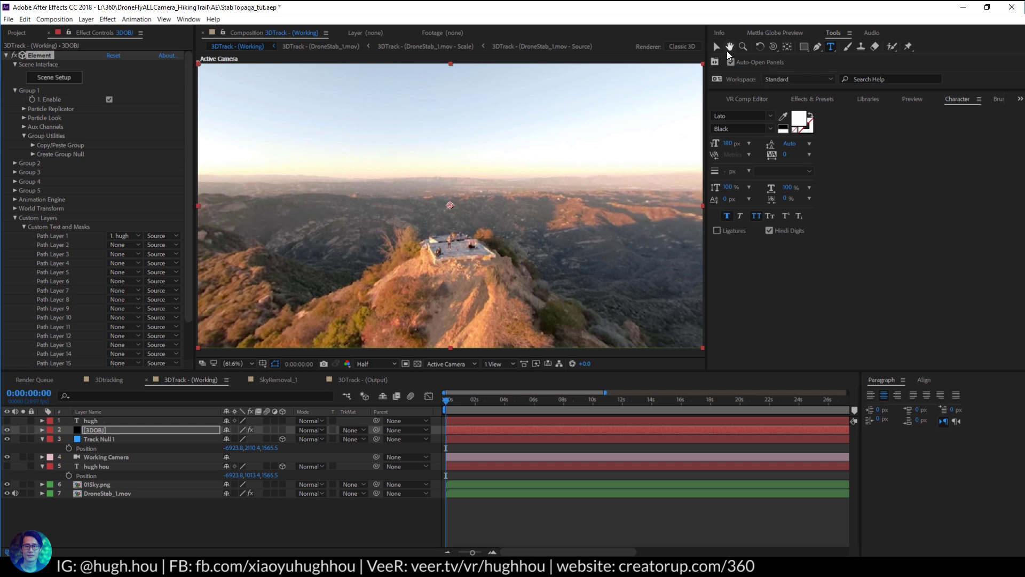
{"action": "left_click", "coordinate": [716, 47]}
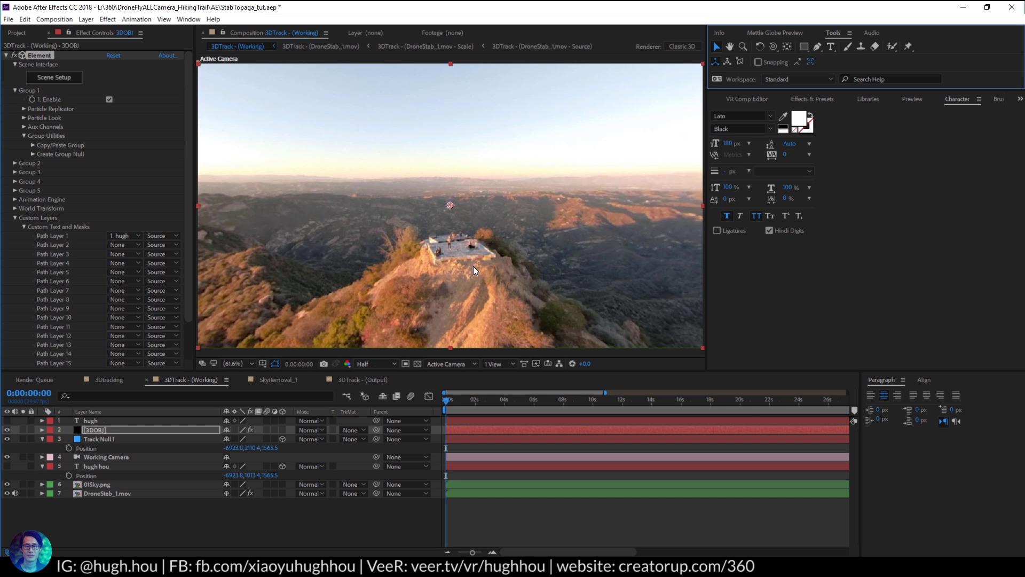
{"action": "left_click", "coordinate": [95, 432]}
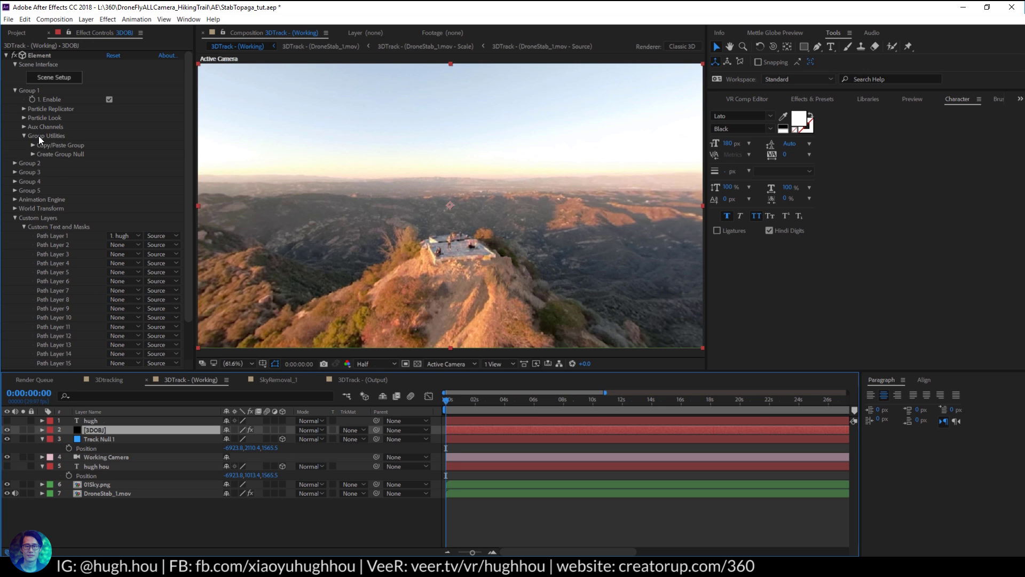
{"action": "left_click", "coordinate": [14, 91]}
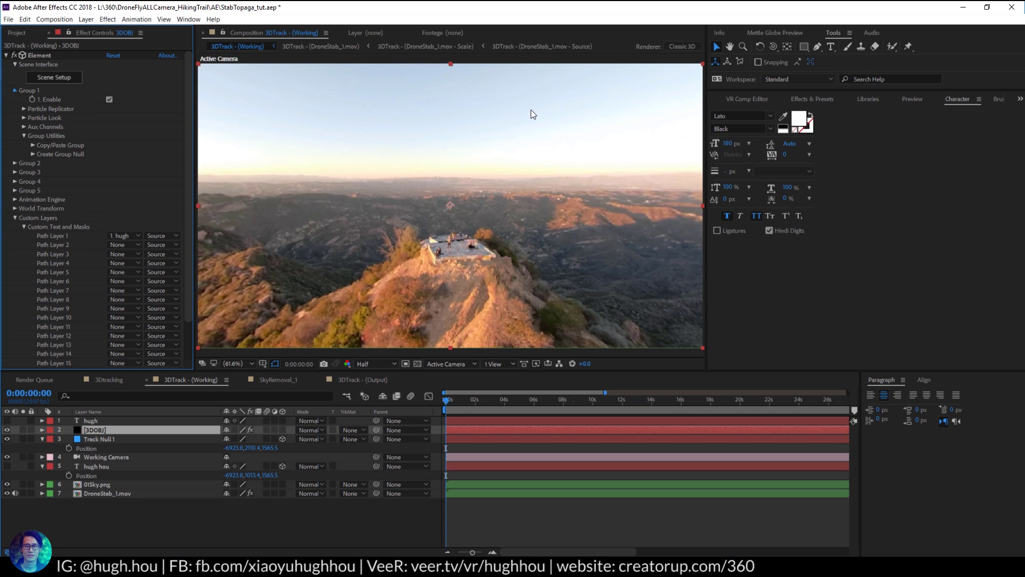
{"action": "left_click", "coordinate": [15, 90]}
{"action": "left_click", "coordinate": [33, 154]}
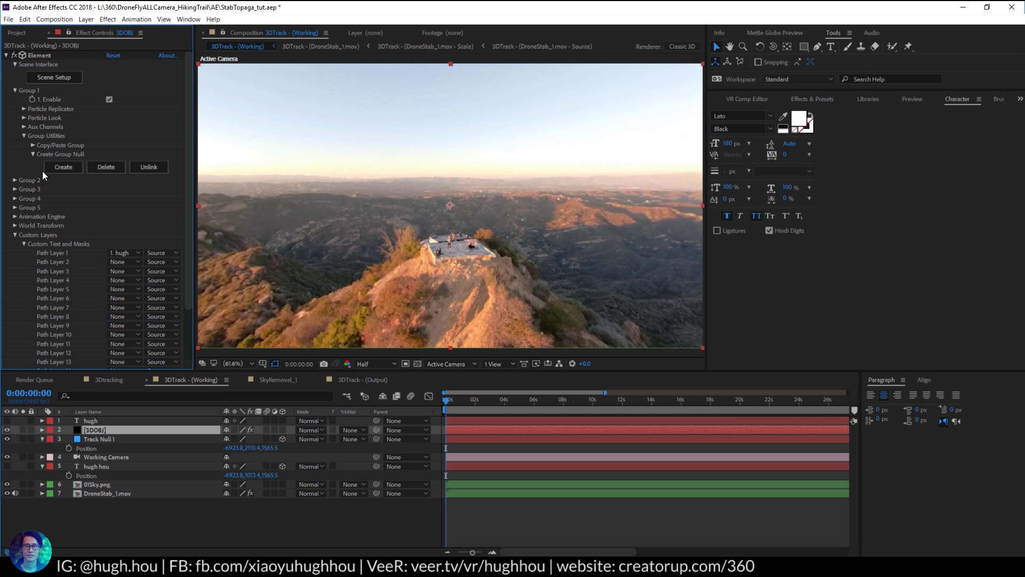
{"action": "left_click", "coordinate": [63, 167]}
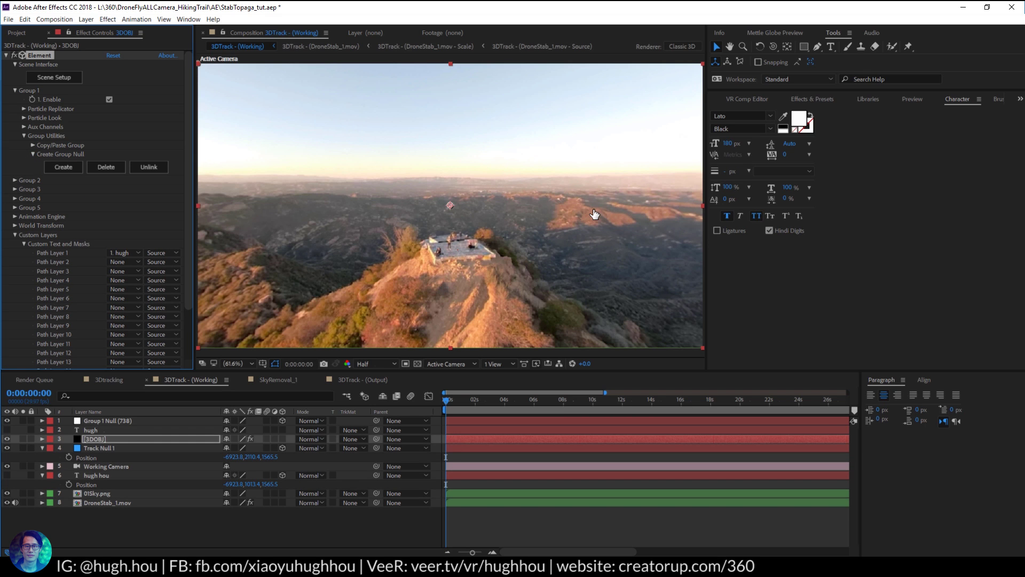
{"action": "left_click", "coordinate": [102, 422]}
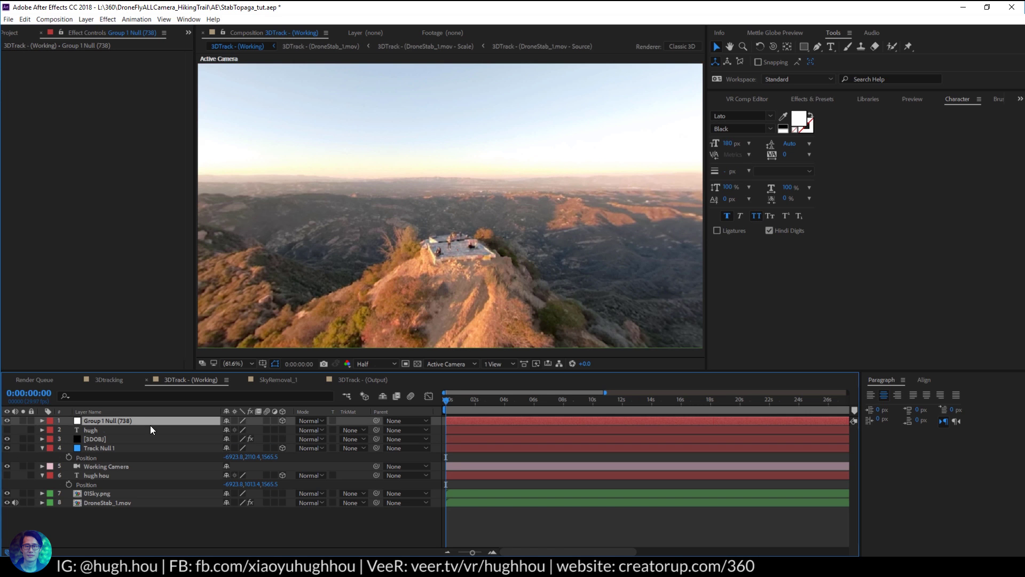
{"action": "left_click", "coordinate": [97, 440]}
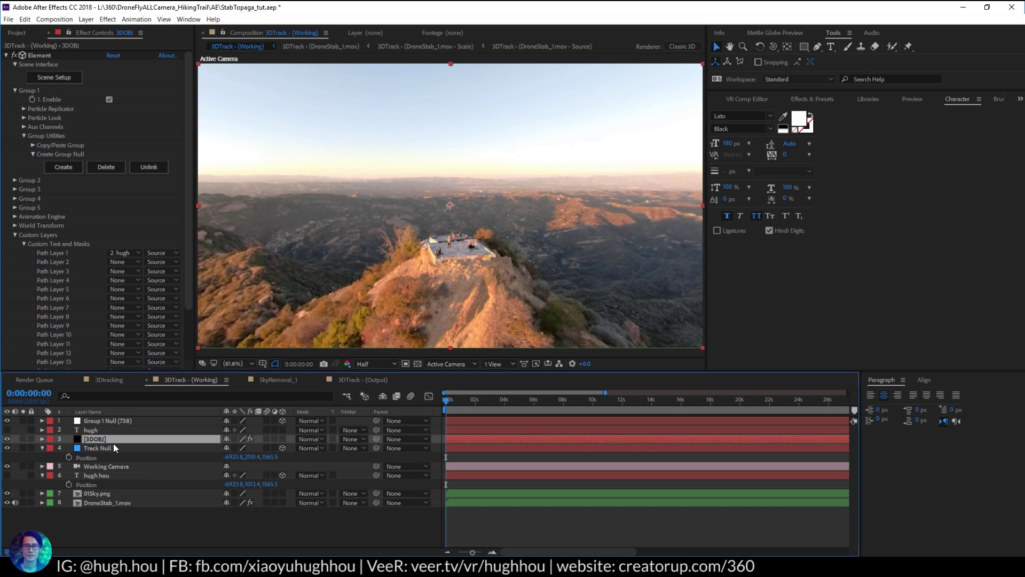
{"action": "left_click", "coordinate": [106, 449]}
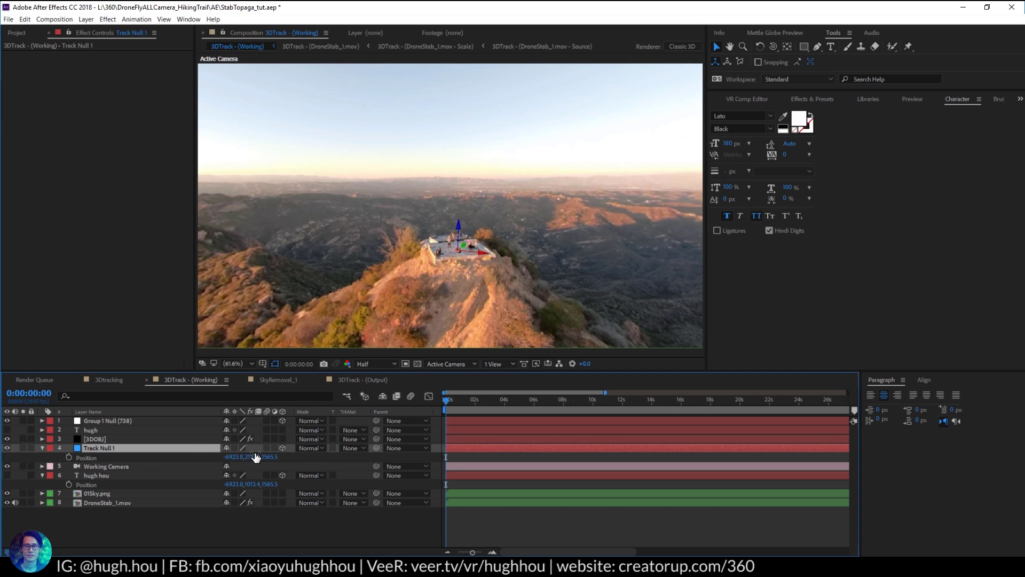
{"action": "left_click", "coordinate": [97, 455]}
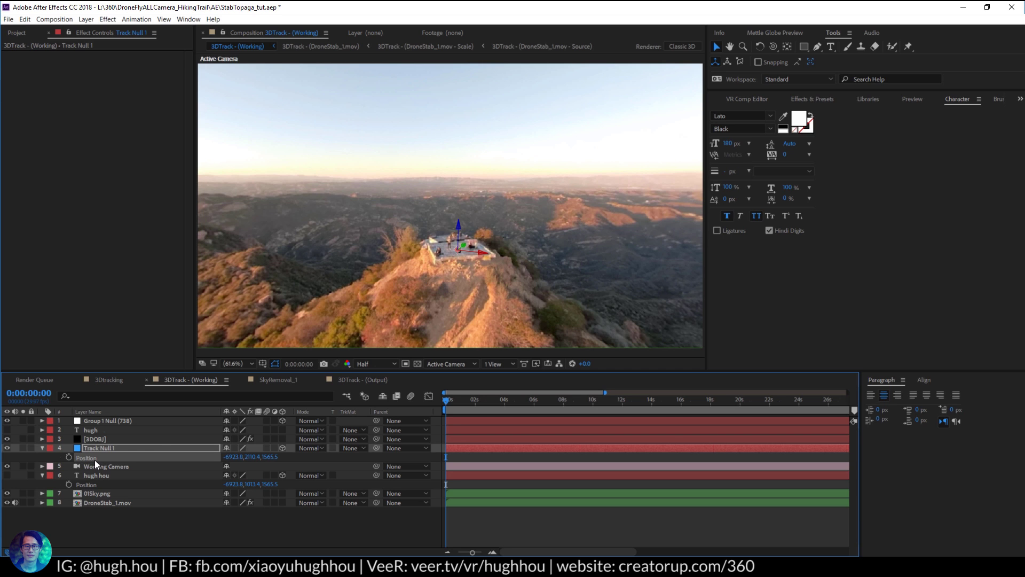
Paste Track Null 1's position onto Group 1 Null and scale it to 829%
{"action": "left_click", "coordinate": [101, 422]}
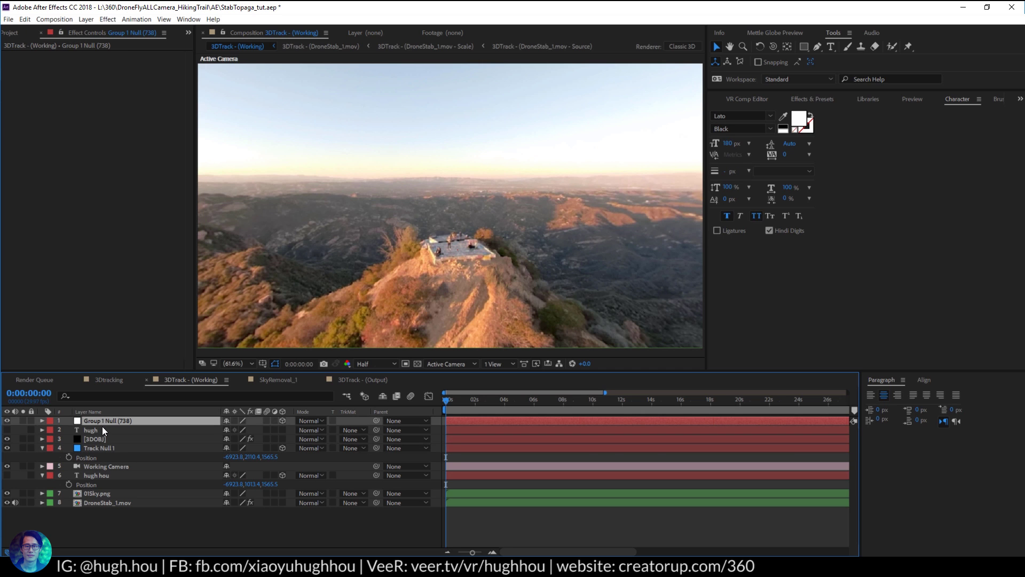
{"action": "key", "text": "p"}
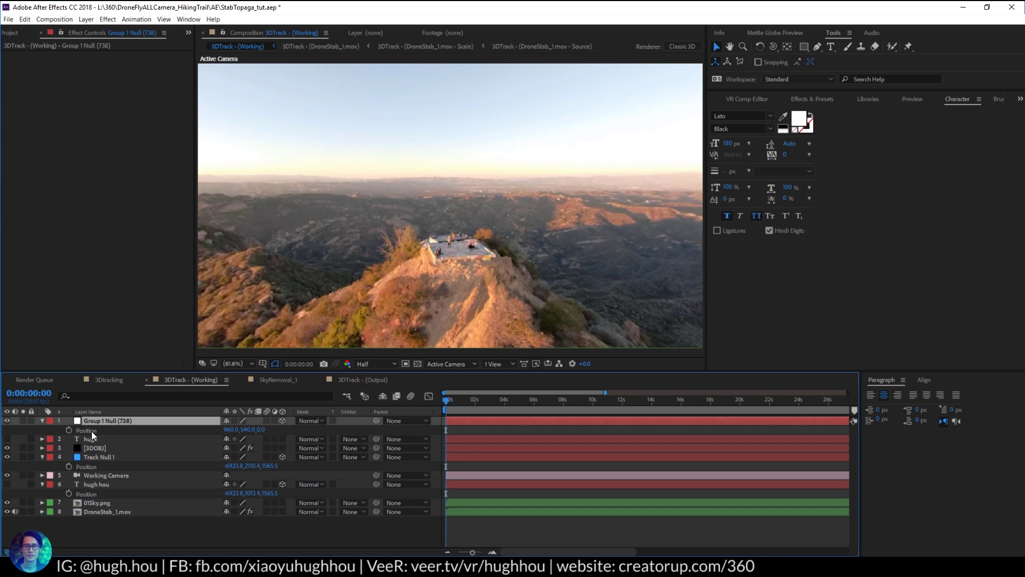
{"action": "left_click", "coordinate": [92, 430]}
{"action": "key", "text": "ctrl+v"}
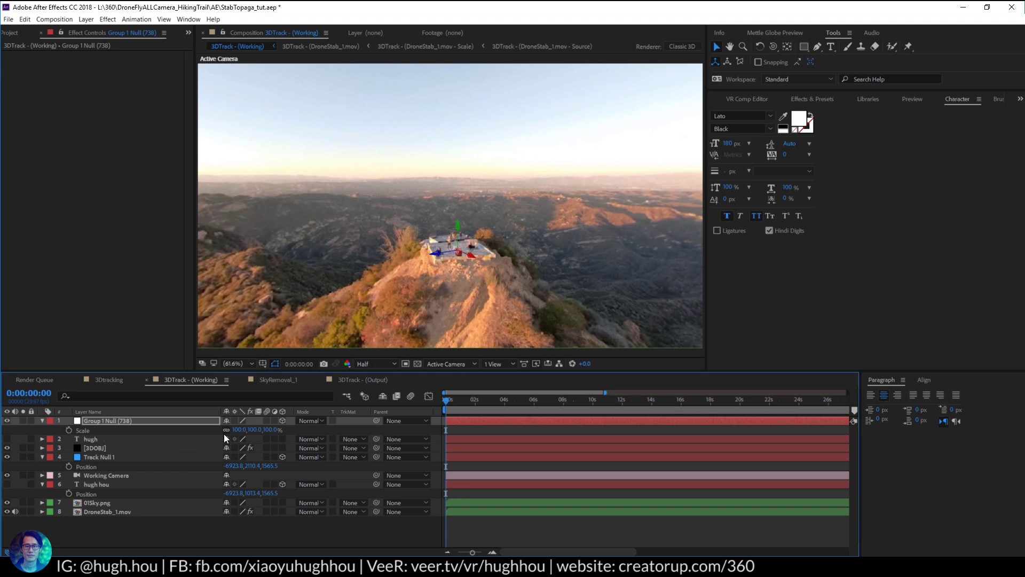
{"action": "key", "text": "s"}
{"action": "left_click_drag", "start_coordinate": [294, 427], "coordinate": [419, 380]}
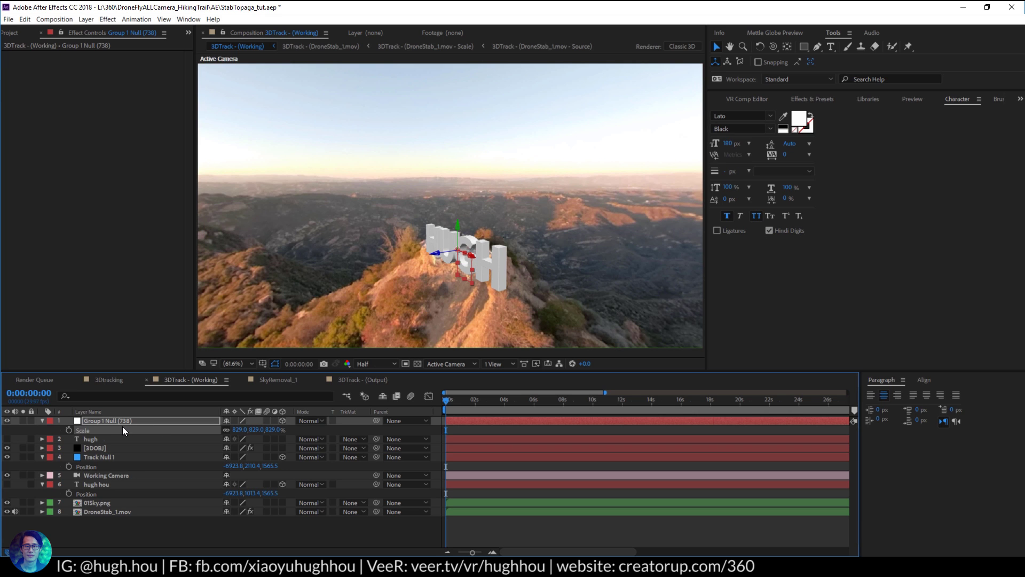
Rotate Group 1 Null to -83° Y so the HUGH text faces the camera
{"action": "key", "text": "r"}
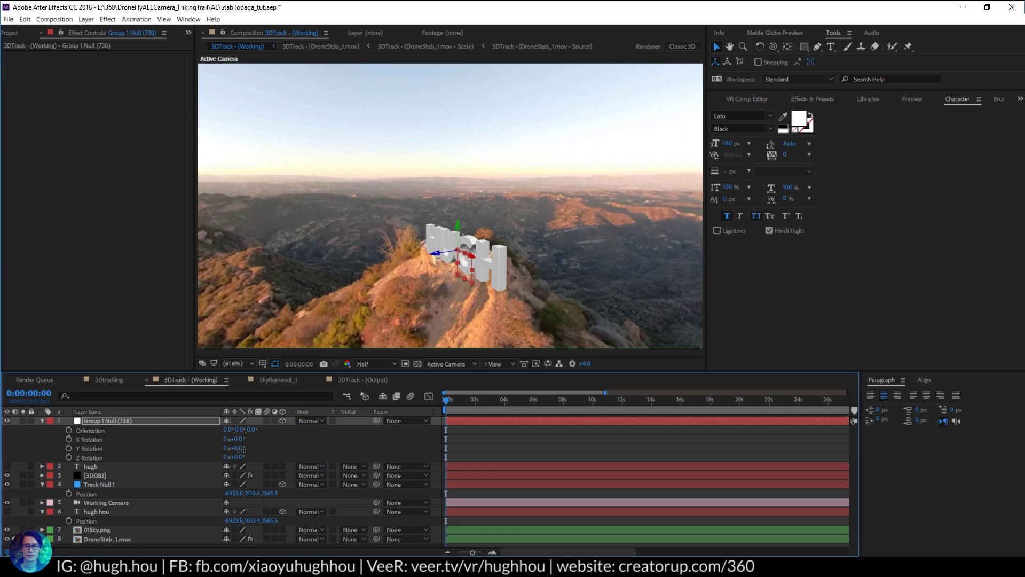
{"action": "left_click_drag", "start_coordinate": [242, 450], "coordinate": [207, 461]}
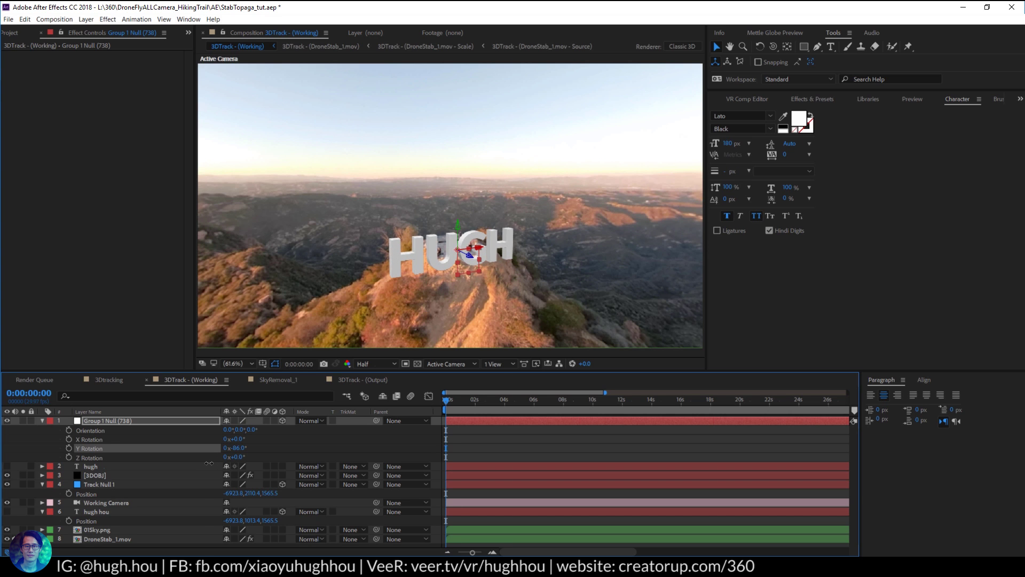
{"action": "left_click_drag", "start_coordinate": [208, 463], "coordinate": [222, 453]}
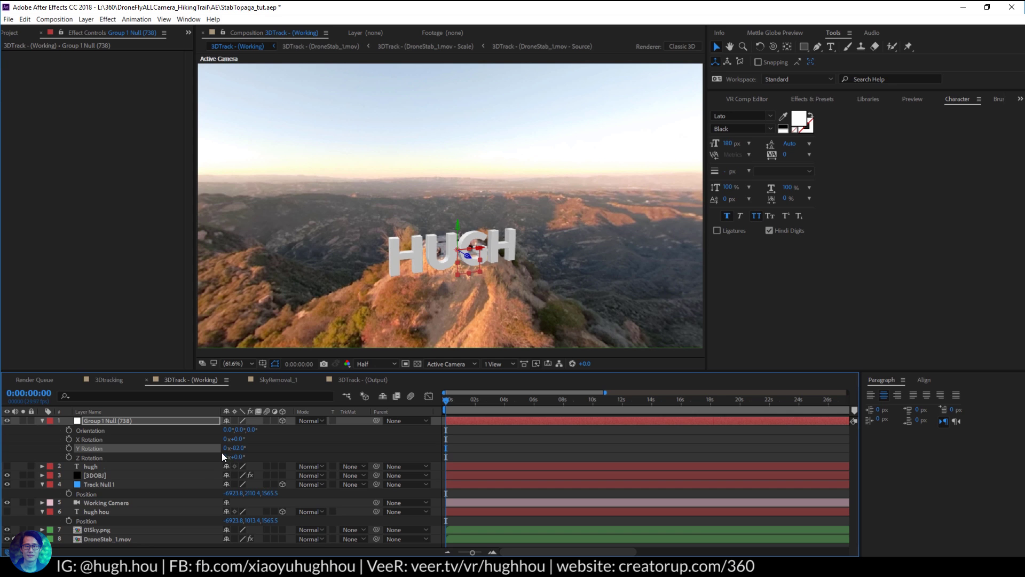
Undo a stray viewer move and raise Group 1 Null's Y position to 325.4
{"action": "left_click", "coordinate": [459, 226]}
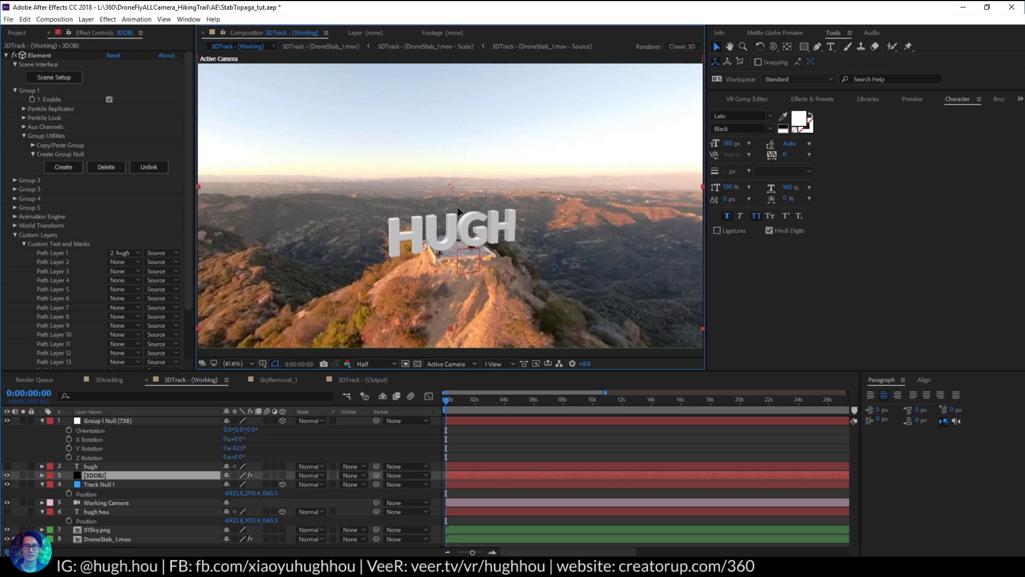
{"action": "left_click_drag", "start_coordinate": [458, 211], "coordinate": [464, 175]}
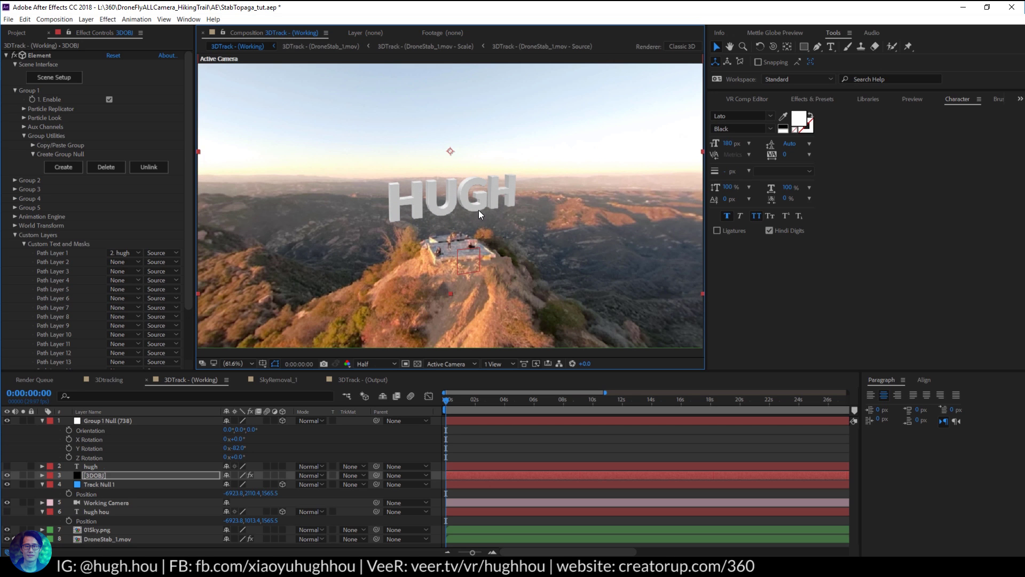
{"action": "key", "text": "ctrl+z"}
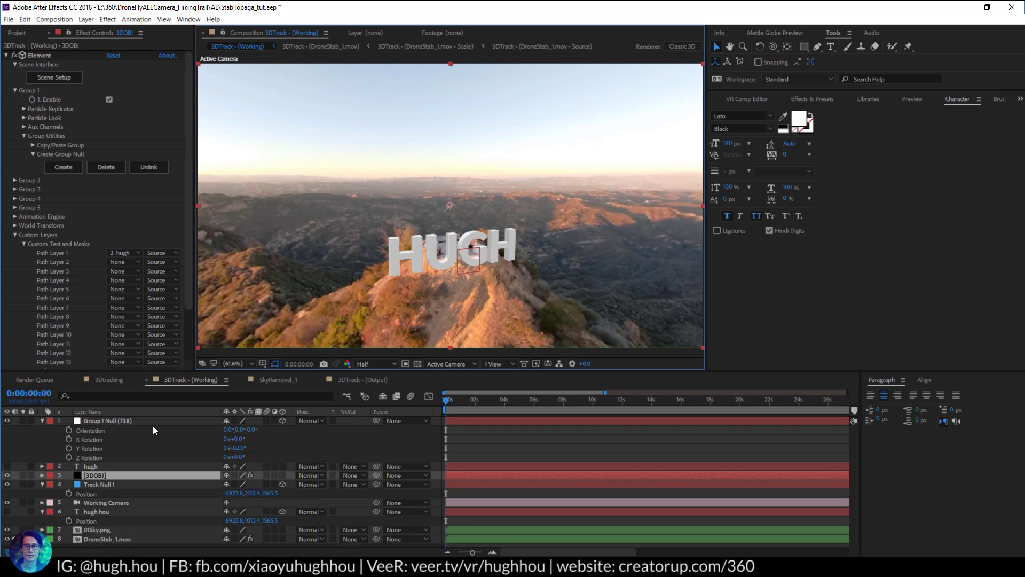
{"action": "left_click", "coordinate": [110, 420]}
{"action": "key", "text": "p"}
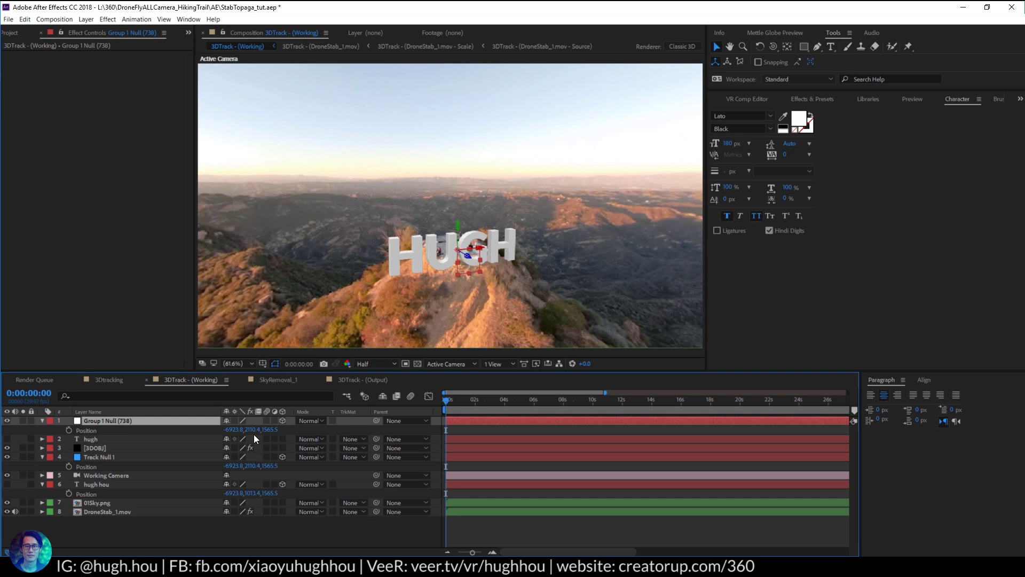
{"action": "left_click_drag", "start_coordinate": [254, 434], "coordinate": [151, 468]}
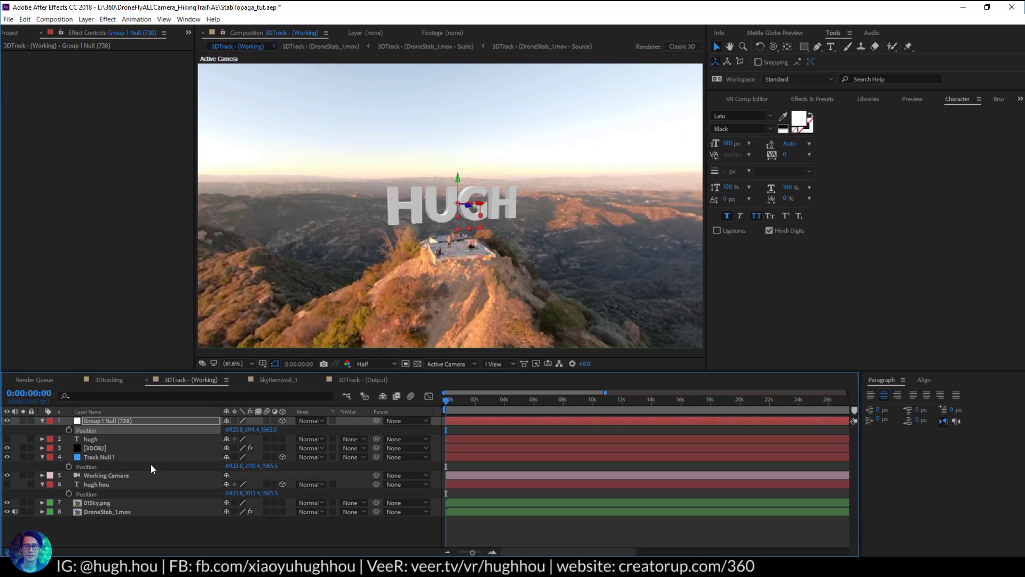
{"action": "left_click_drag", "start_coordinate": [251, 429], "coordinate": [106, 431]}
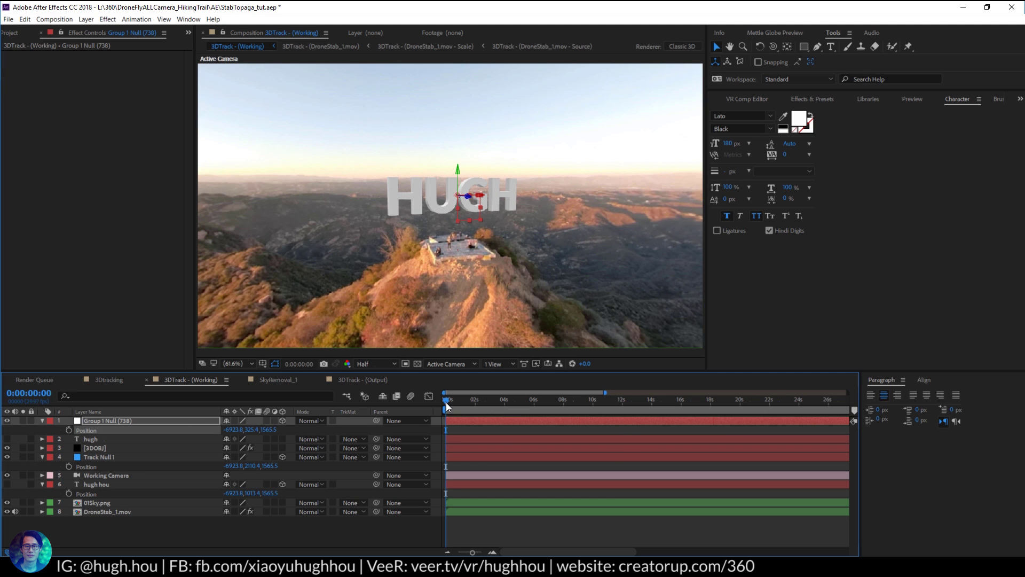
{"action": "left_click_drag", "start_coordinate": [446, 404], "coordinate": [495, 404]}
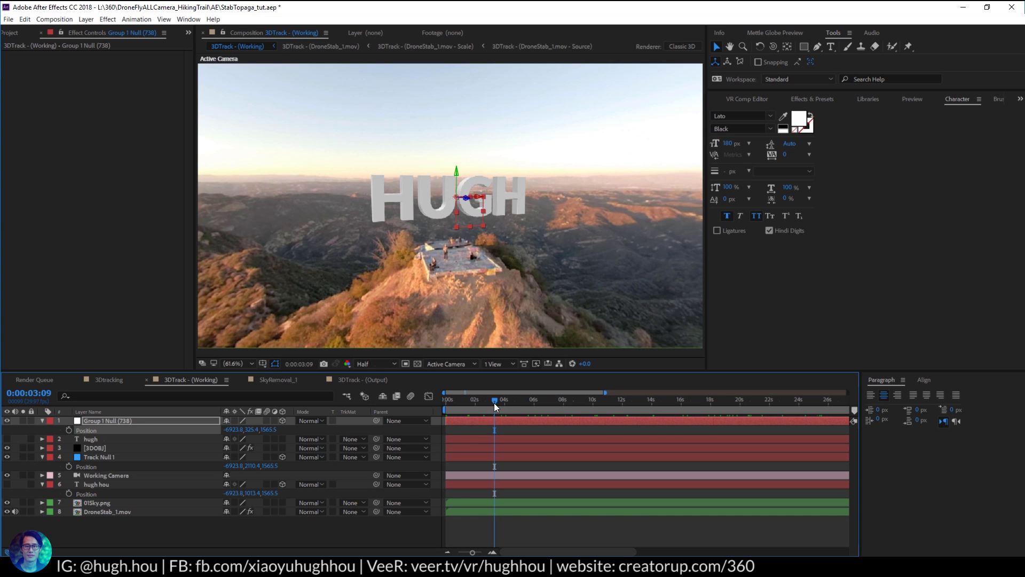
{"action": "key", "text": "Home"}
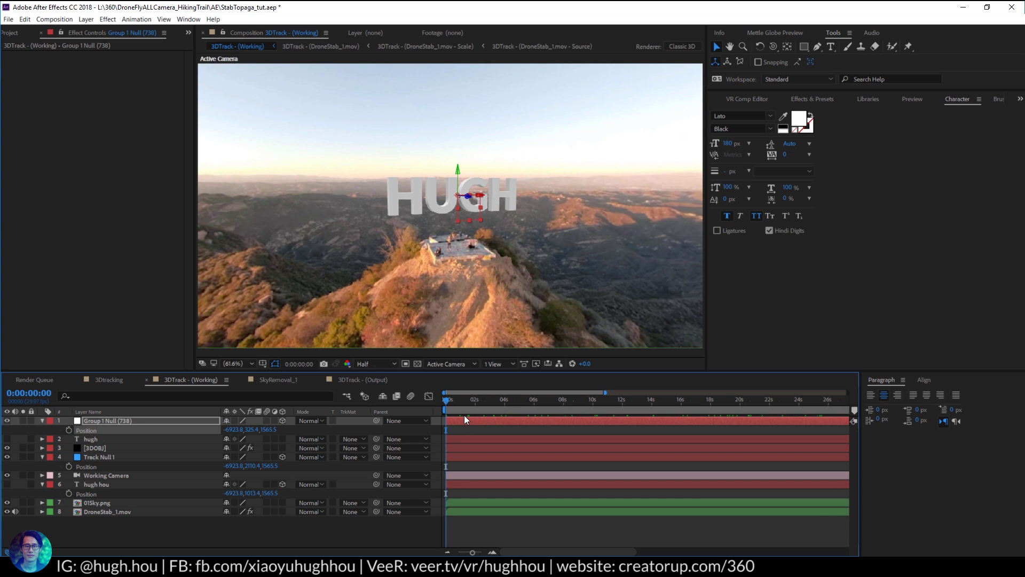
{"action": "left_click_drag", "start_coordinate": [446, 401], "coordinate": [482, 402]}
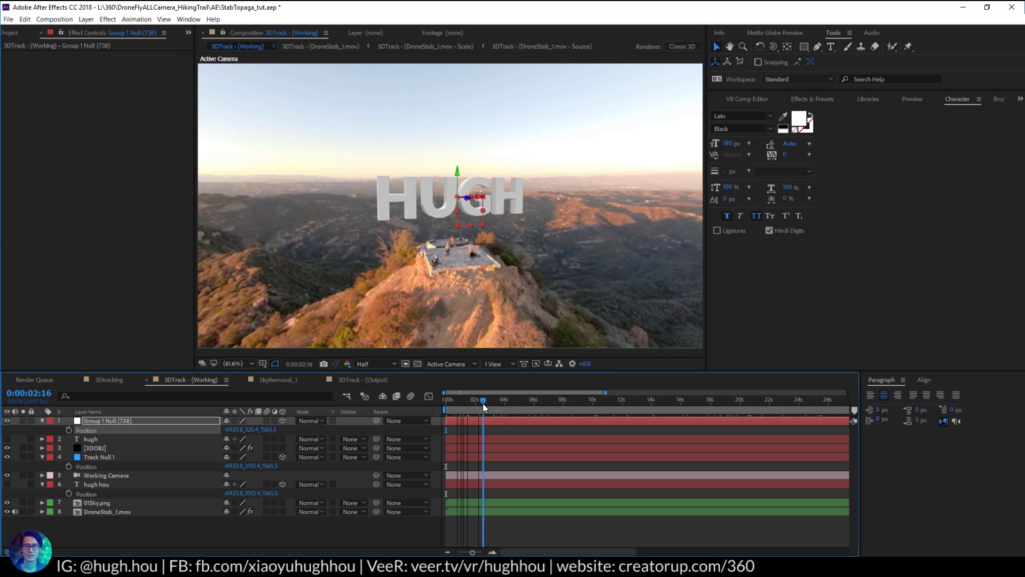
{"action": "mouse_move", "coordinate": [483, 402]}
{"action": "left_mouse_down"}
{"action": "mouse_move", "coordinate": [494, 403]}
{"action": "mouse_move", "coordinate": [478, 402]}
{"action": "left_mouse_up"}
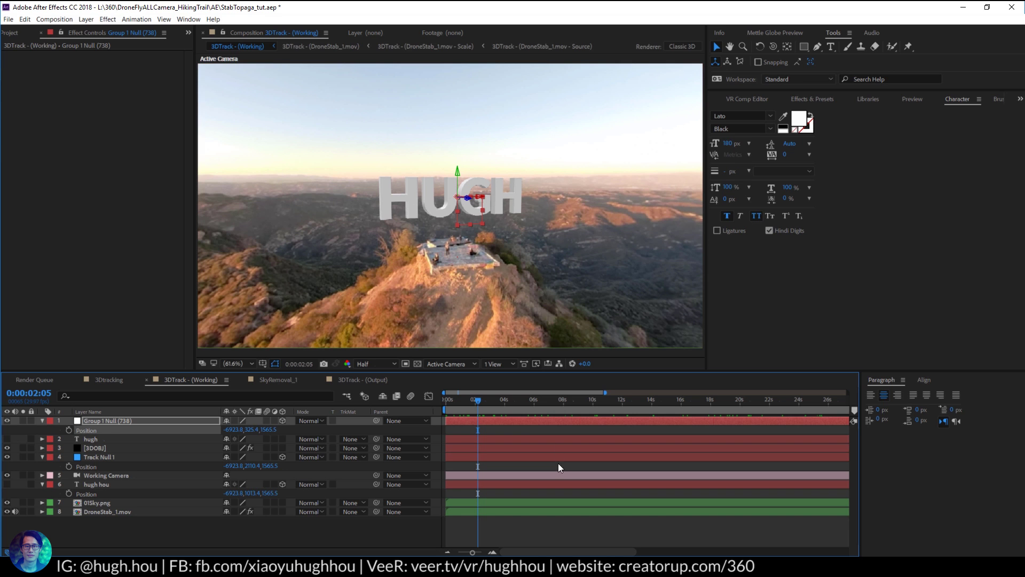
{"action": "left_click_drag", "start_coordinate": [477, 402], "coordinate": [450, 400]}
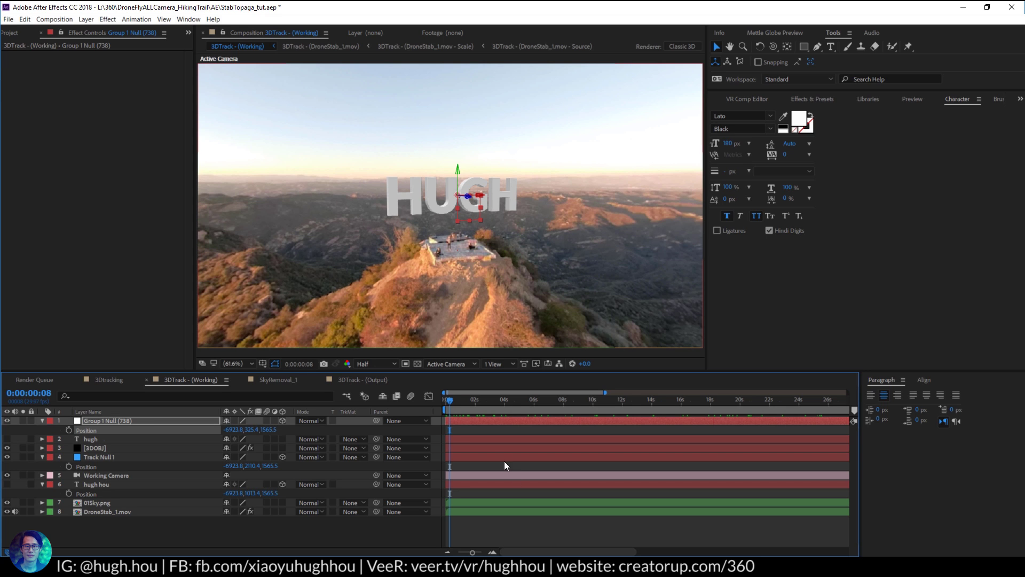
{"action": "left_click_drag", "start_coordinate": [450, 399], "coordinate": [439, 406]}
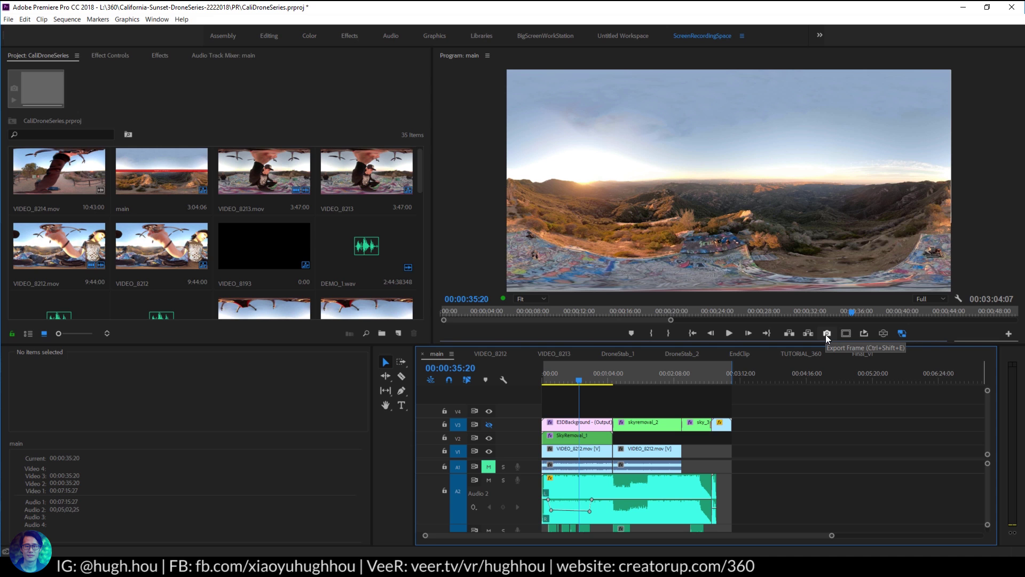
Move the playhead to 00:00:33:02 and inspect the summit in VR view
{"action": "left_click", "coordinate": [578, 381]}
{"action": "left_click", "coordinate": [575, 380]}
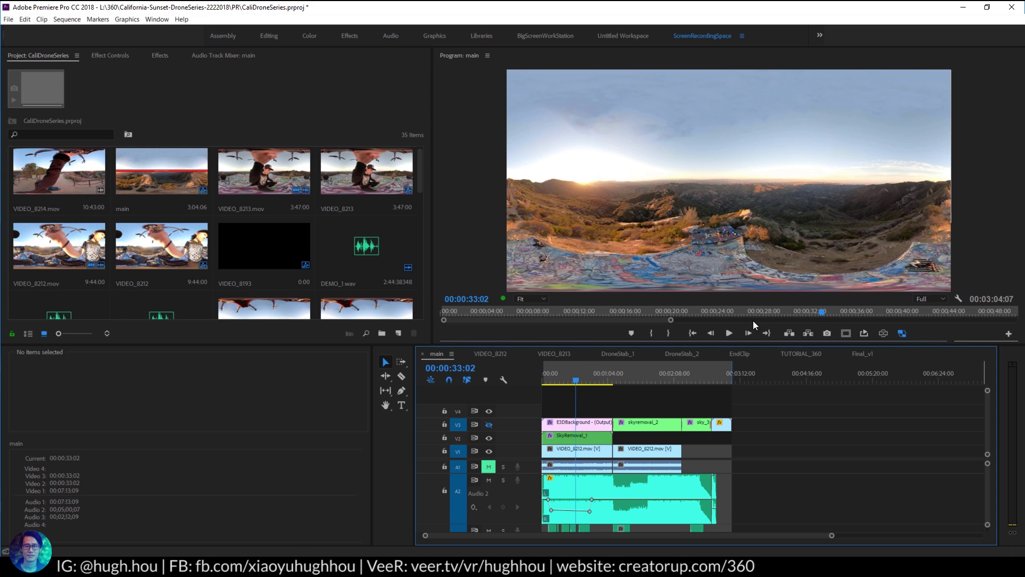
{"action": "left_click", "coordinate": [878, 333]}
{"action": "left_click_drag", "start_coordinate": [790, 224], "coordinate": [745, 154]}
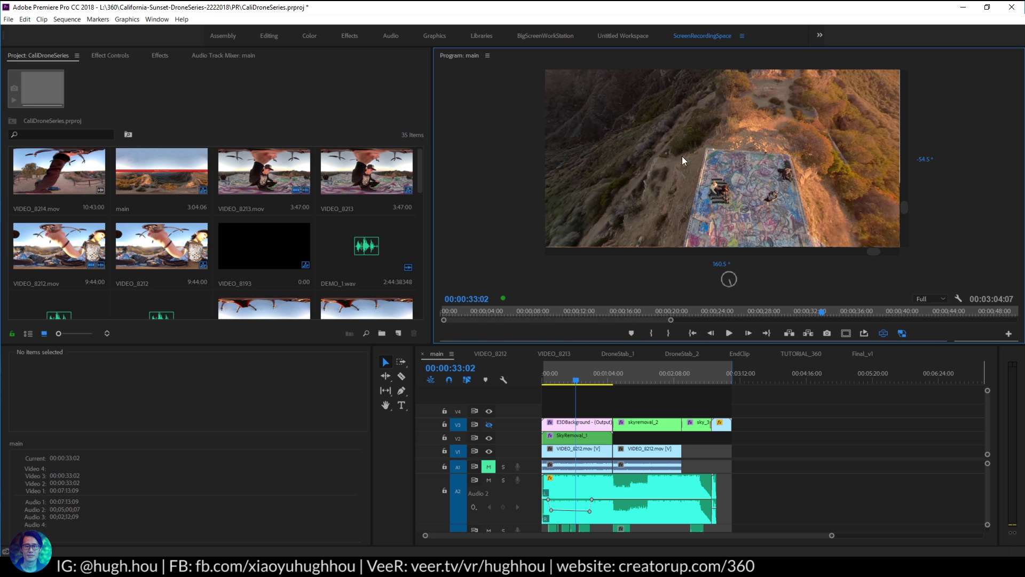
{"action": "left_click_drag", "start_coordinate": [754, 153], "coordinate": [665, 140]}
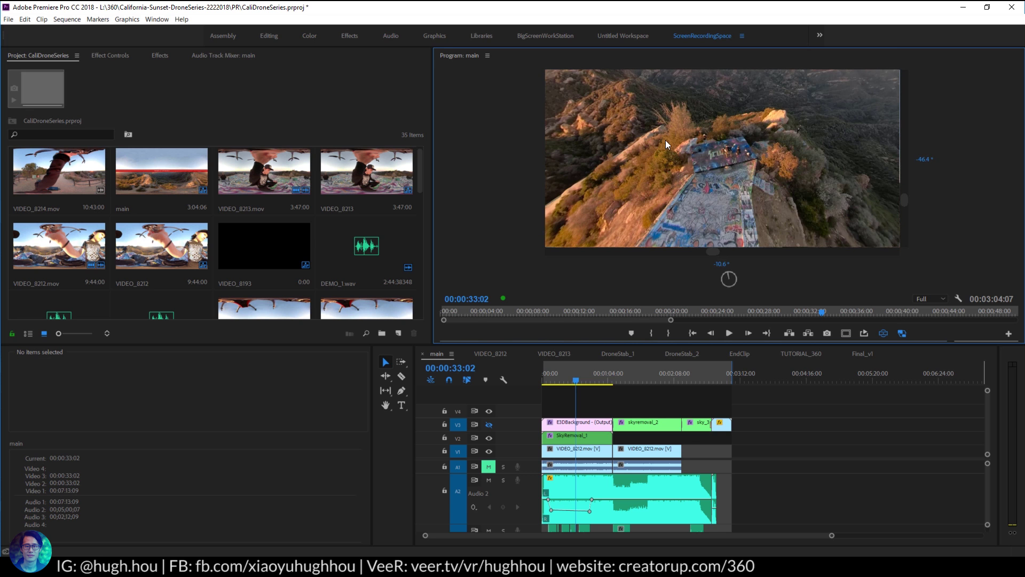
{"action": "left_click_drag", "start_coordinate": [836, 149], "coordinate": [807, 133]}
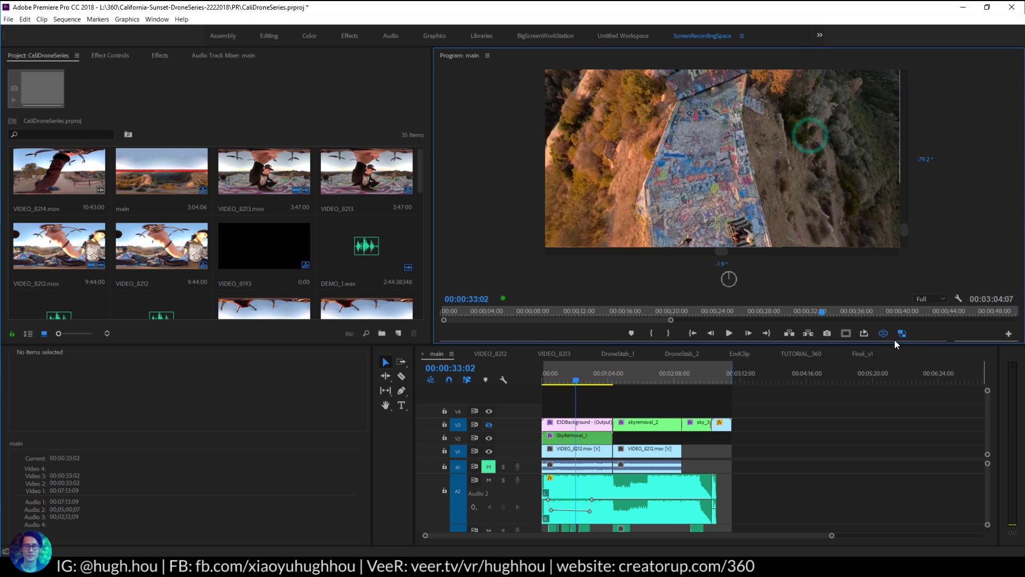
{"action": "key", "text": "shift+v"}
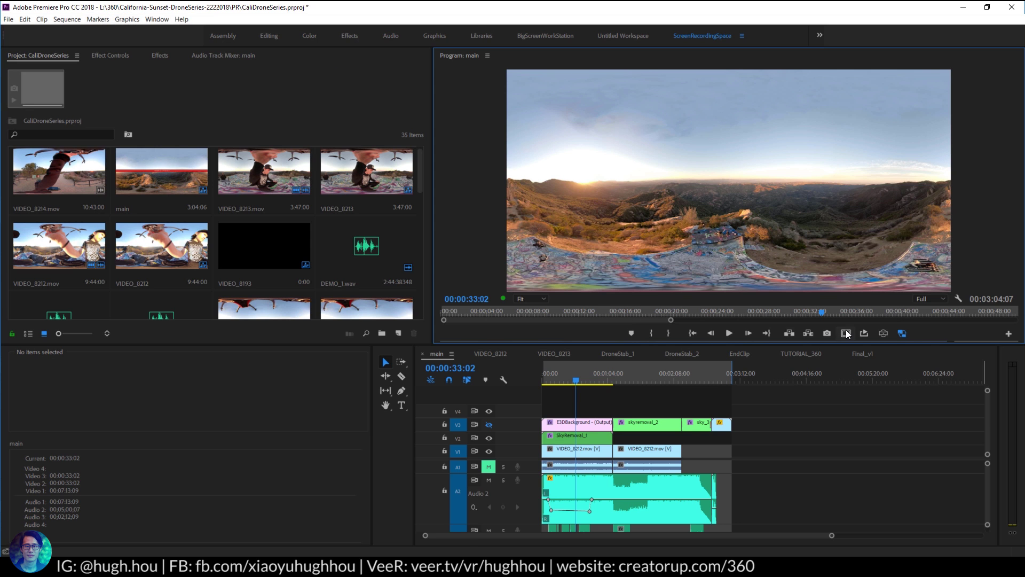
Export the current frame as a TIFF still to a chosen folder
{"action": "left_click", "coordinate": [827, 333]}
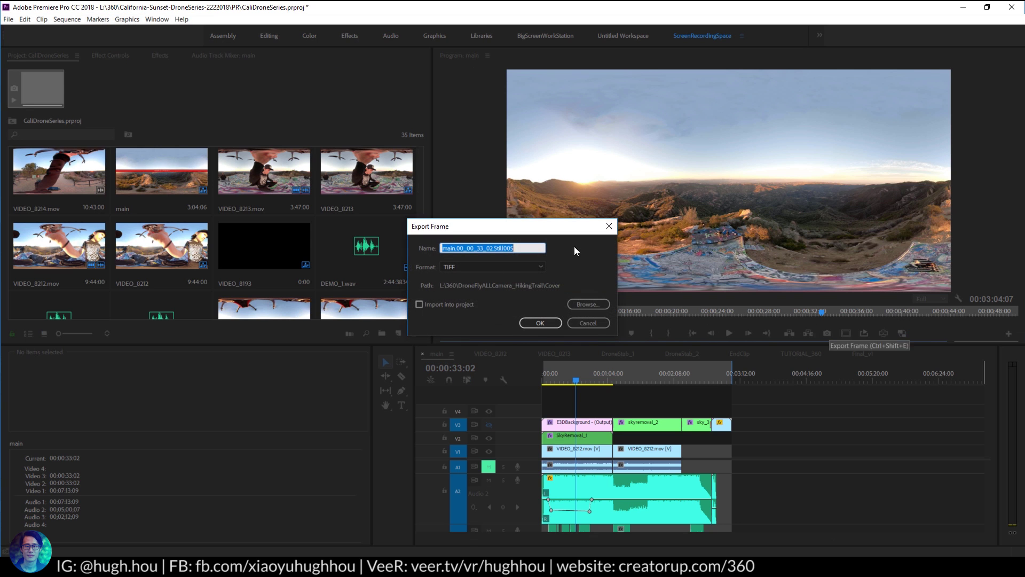
{"action": "left_click", "coordinate": [587, 304]}
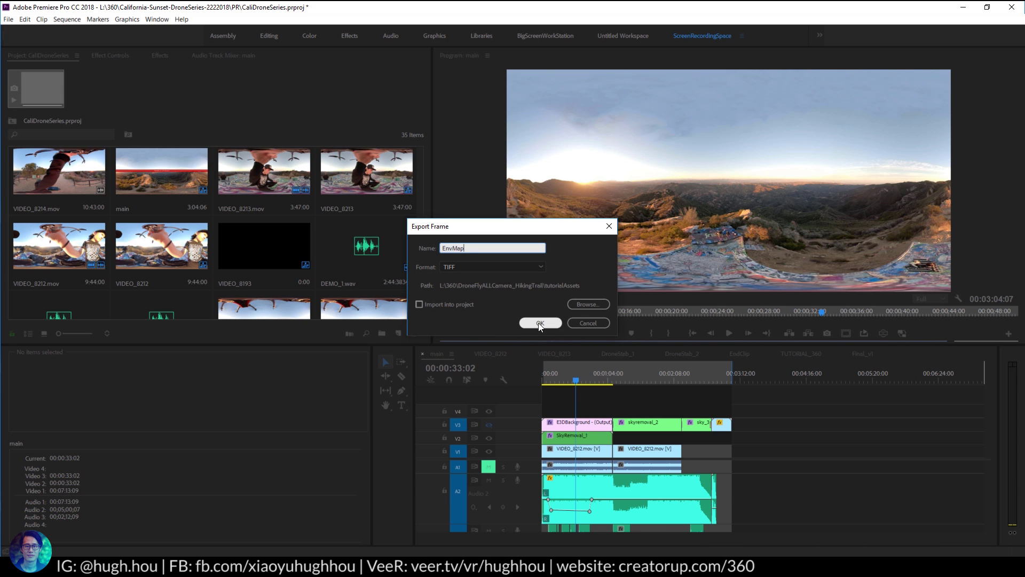
{"action": "left_click", "coordinate": [539, 322]}
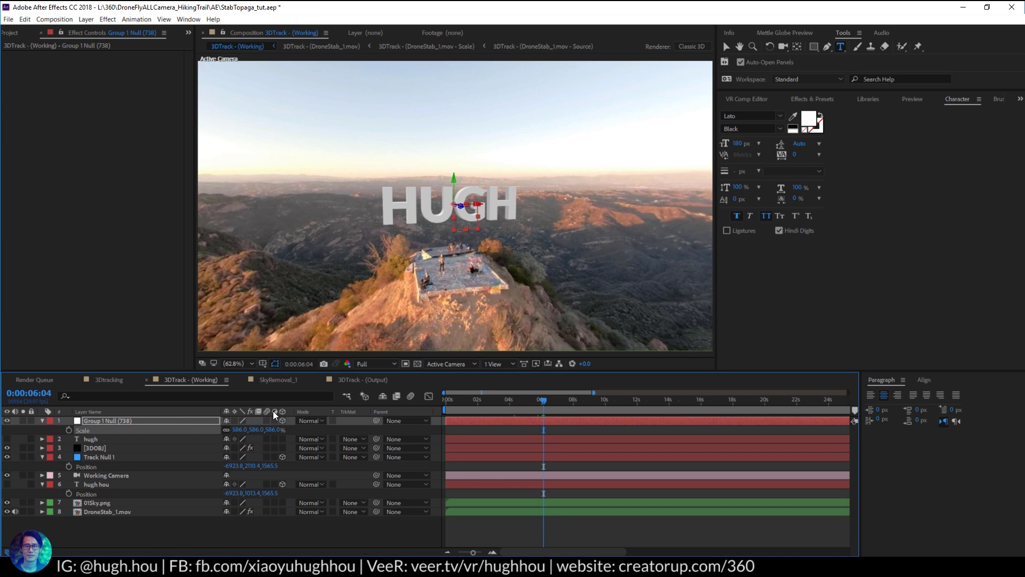
{"action": "left_click", "coordinate": [95, 448]}
Load EnvironmentMap.png from the 360 folder as Element's environment map
{"action": "left_click", "coordinate": [47, 79]}
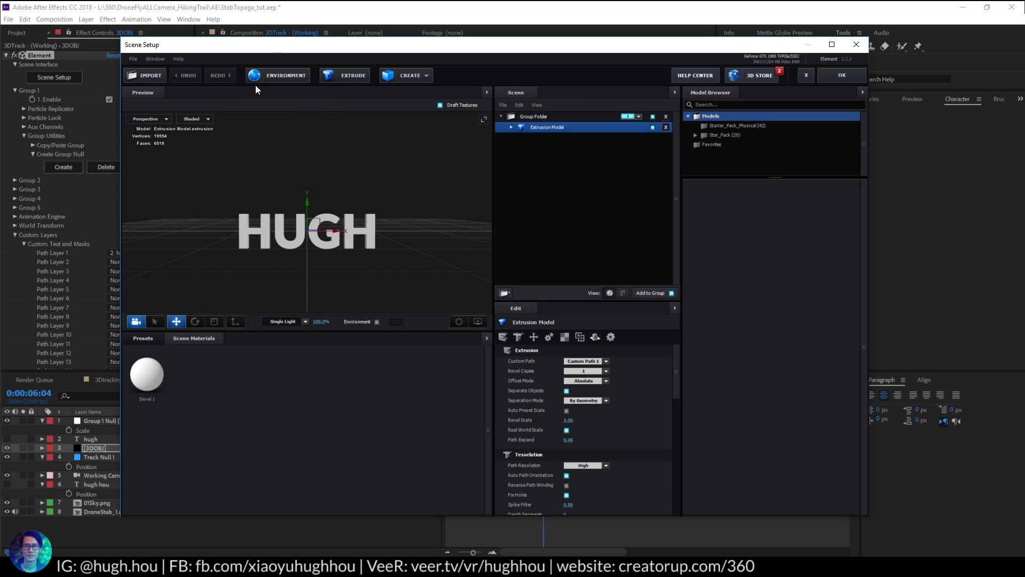
{"action": "left_click", "coordinate": [287, 75]}
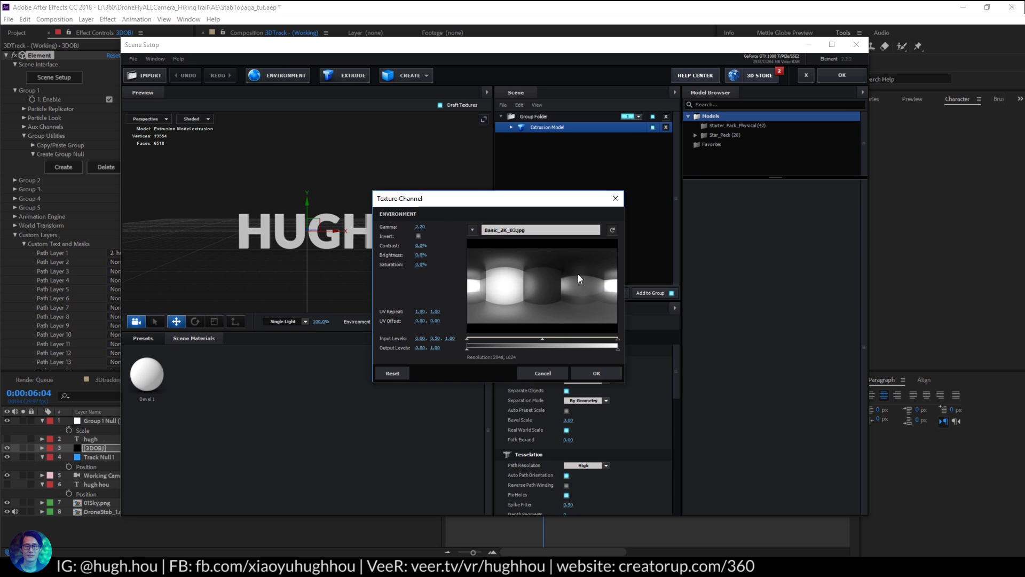
{"action": "left_click", "coordinate": [472, 230]}
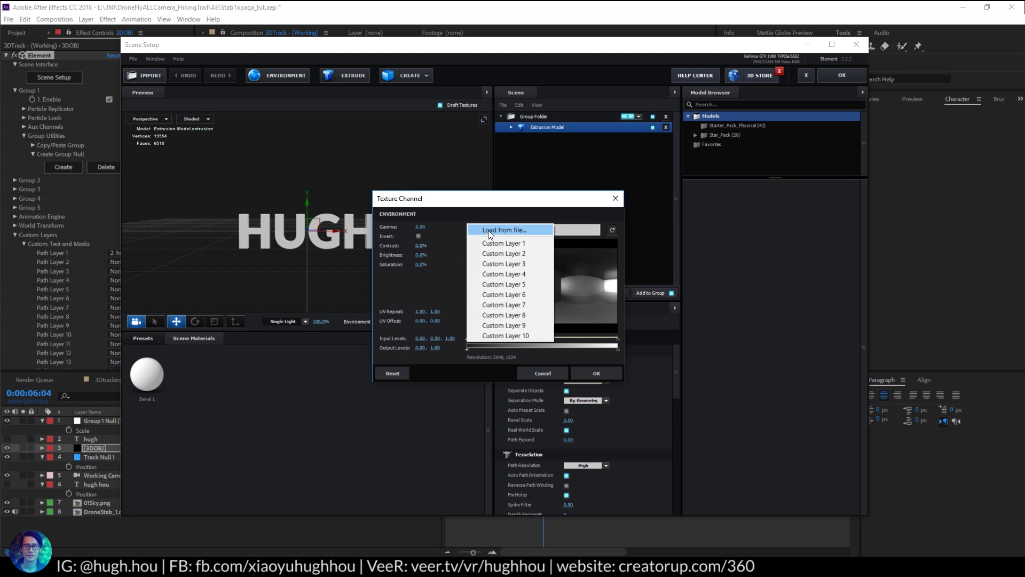
{"action": "left_click", "coordinate": [508, 230]}
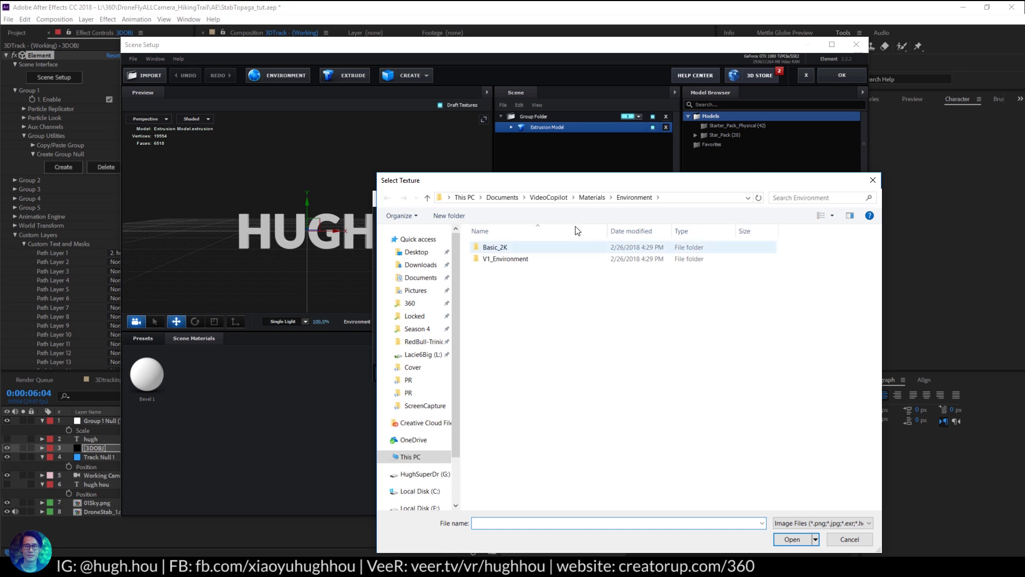
{"action": "left_click", "coordinate": [418, 354]}
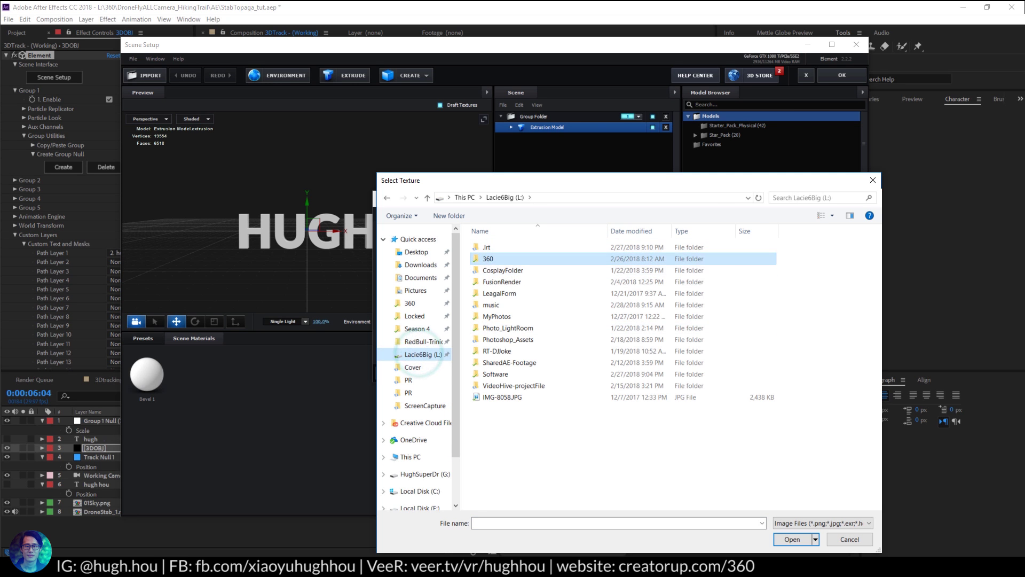
{"action": "double_click", "coordinate": [495, 259]}
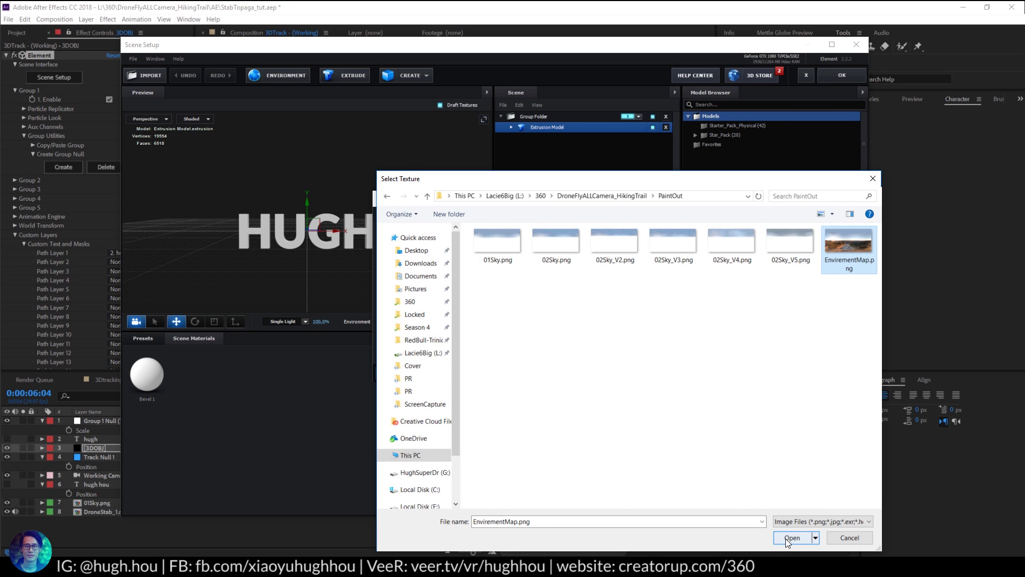
{"action": "left_click", "coordinate": [791, 539]}
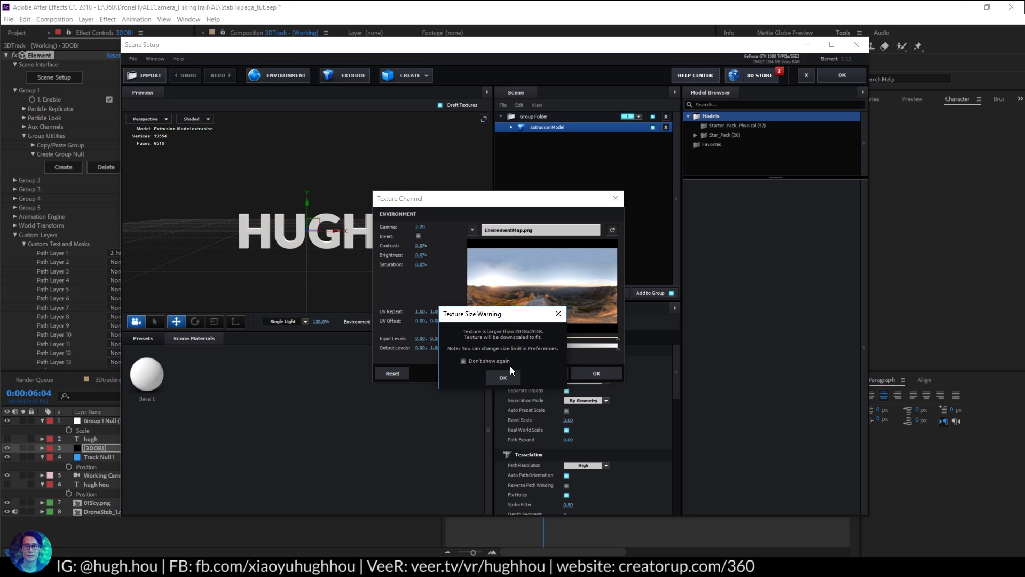
{"action": "left_click", "coordinate": [502, 377]}
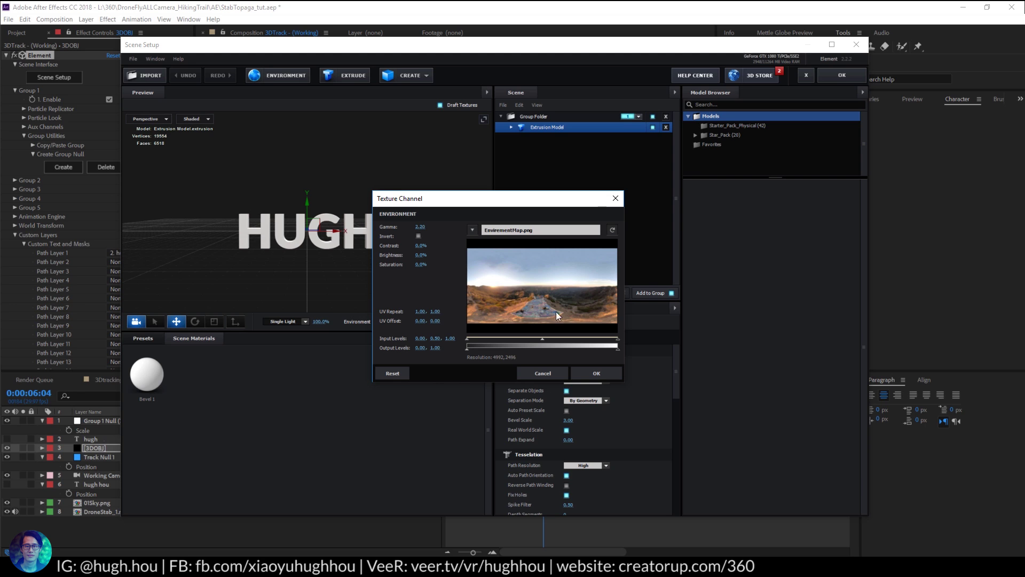
{"action": "left_click", "coordinate": [590, 372]}
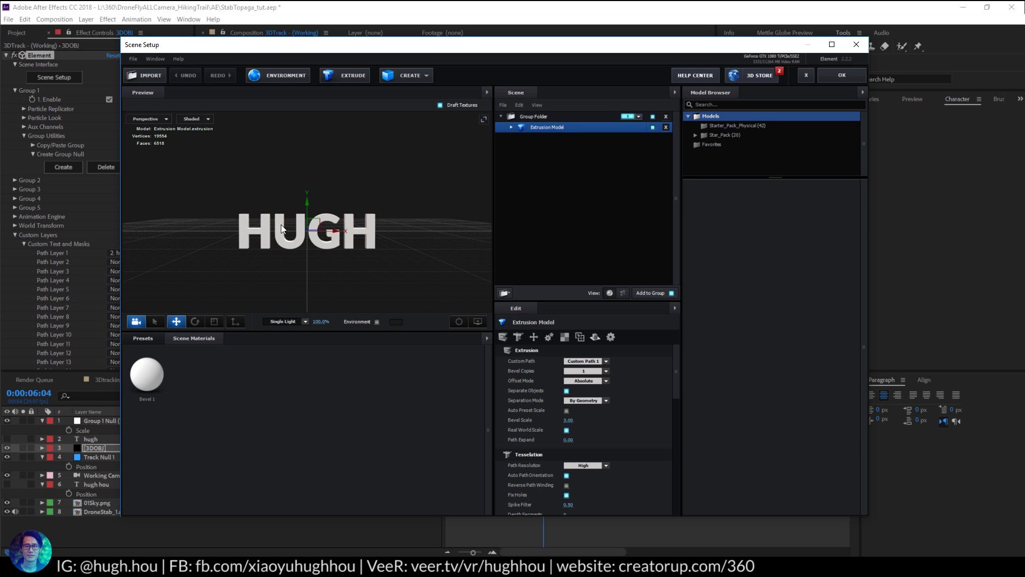
Apply the Physical Chrome material to the HUGH model and apply the scene
{"action": "left_click", "coordinate": [128, 341]}
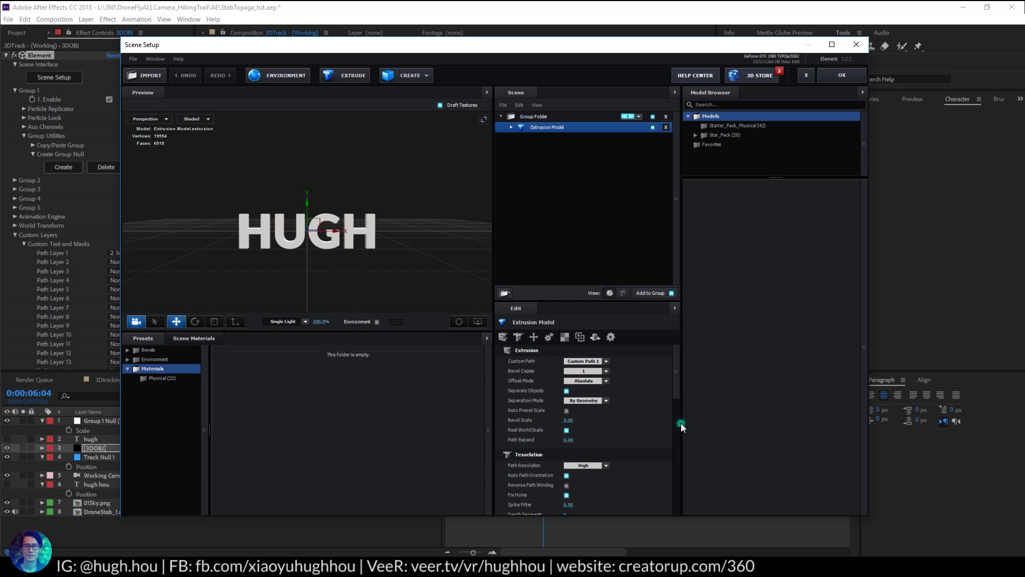
{"action": "left_click", "coordinate": [149, 380]}
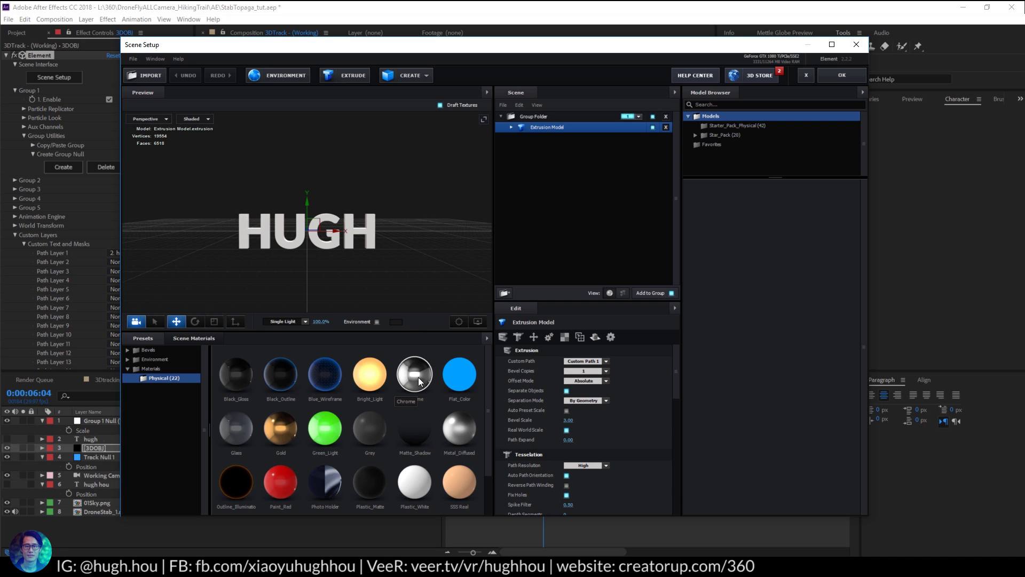
{"action": "left_click_drag", "start_coordinate": [418, 377], "coordinate": [302, 252]}
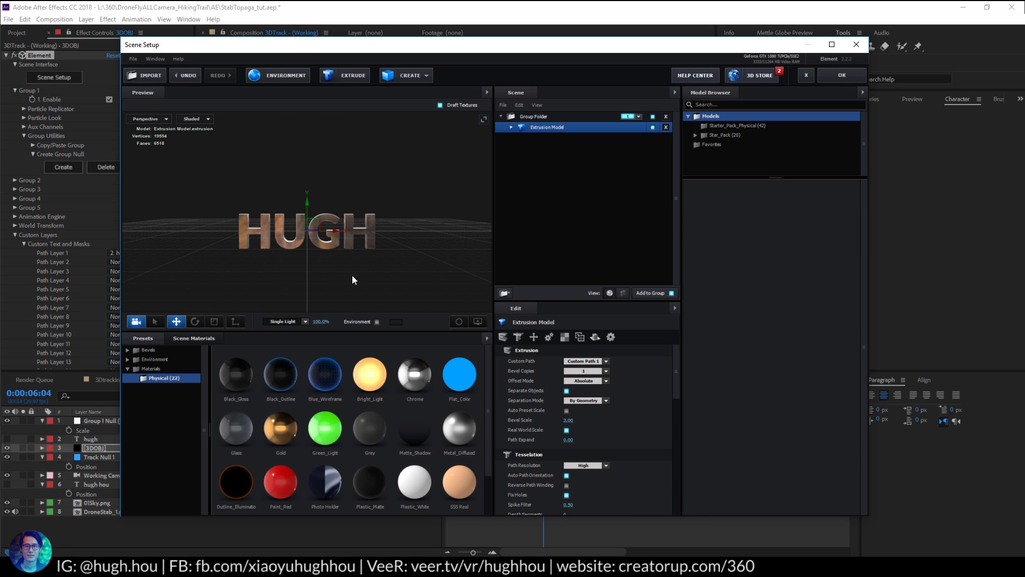
{"action": "left_click_drag", "start_coordinate": [398, 252], "coordinate": [341, 223]}
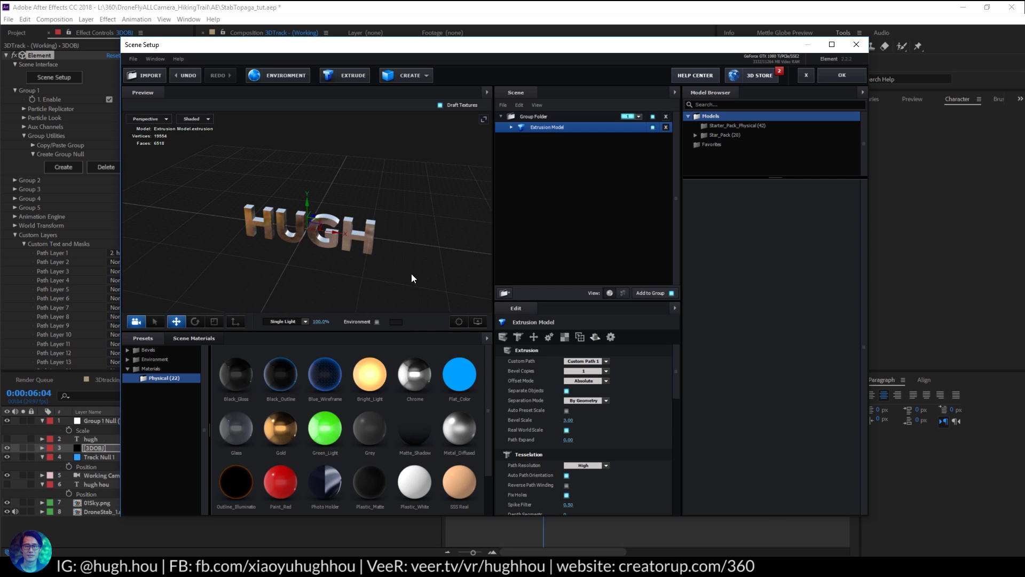
{"action": "mouse_move", "coordinate": [411, 278]}
{"action": "left_mouse_down"}
{"action": "mouse_move", "coordinate": [412, 256]}
{"action": "mouse_move", "coordinate": [394, 259]}
{"action": "mouse_move", "coordinate": [415, 262]}
{"action": "left_mouse_up"}
{"action": "left_click", "coordinate": [852, 75]}
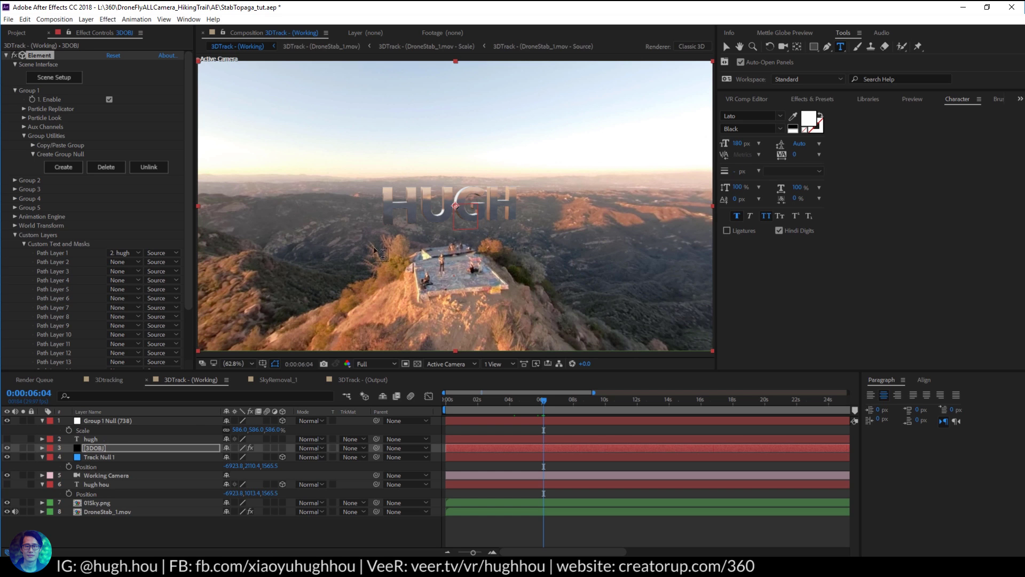
Scale Group 1 Null to 868% and orbit the camera to reframe the HUGH text
{"action": "left_click", "coordinate": [94, 421]}
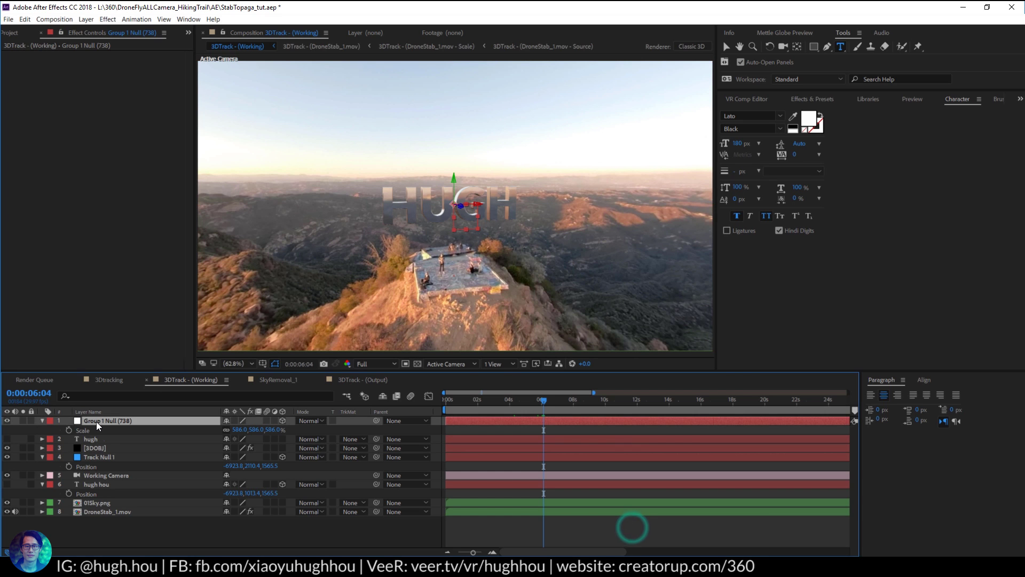
{"action": "key", "text": "s"}
{"action": "key", "text": "s"}
{"action": "left_click_drag", "start_coordinate": [239, 430], "coordinate": [369, 412]}
{"action": "key", "text": "c"}
{"action": "left_click_drag", "start_coordinate": [587, 228], "coordinate": [416, 200]}
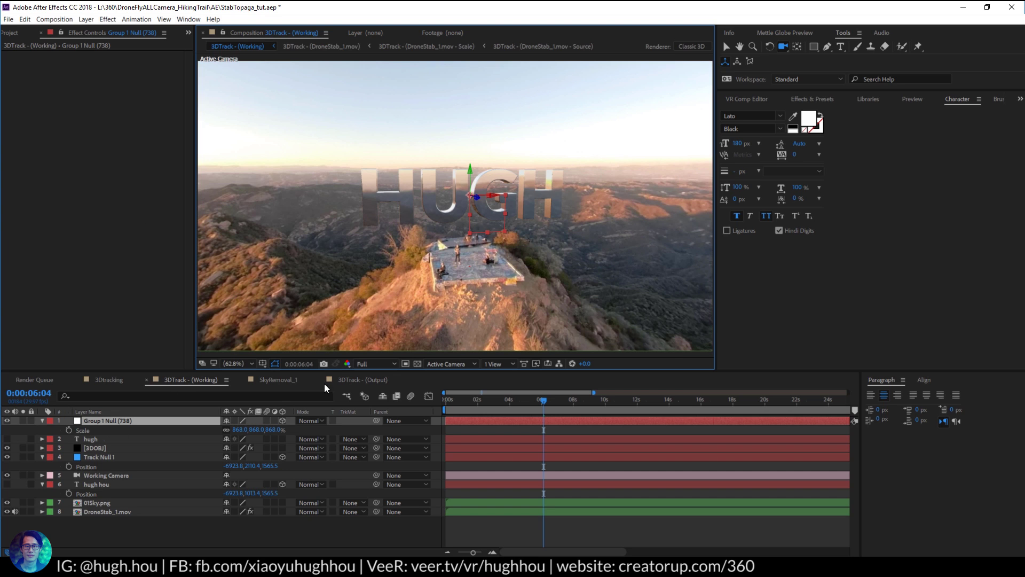
{"action": "left_click", "coordinate": [144, 448]}
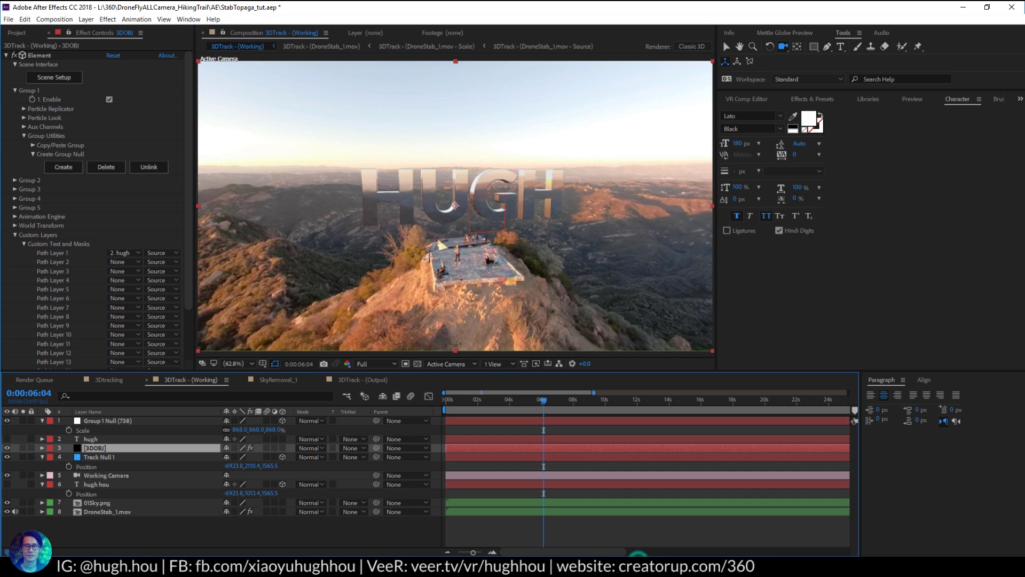
{"action": "left_click", "coordinate": [14, 234]}
{"action": "left_click", "coordinate": [14, 252]}
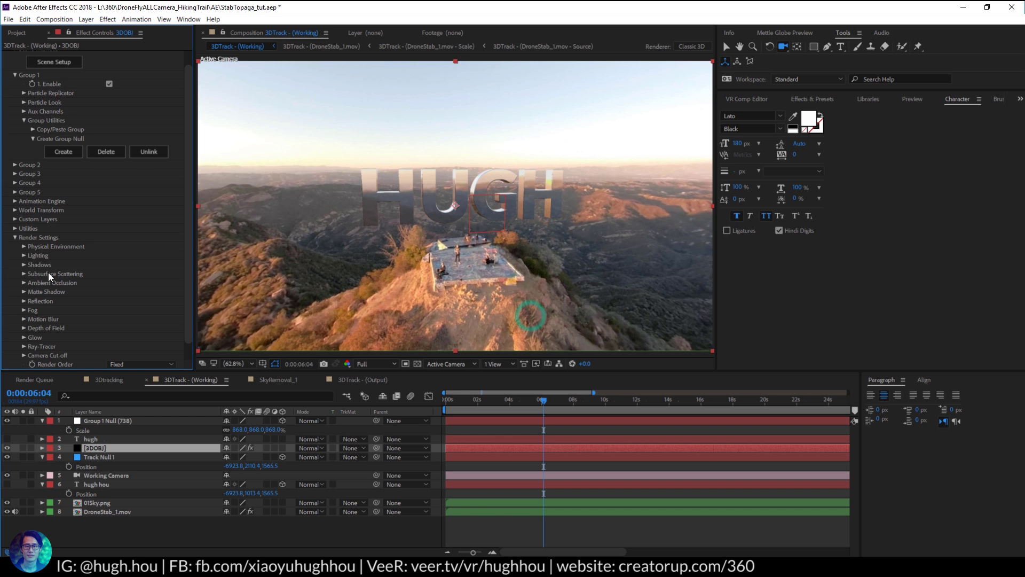
{"action": "left_click", "coordinate": [23, 246]}
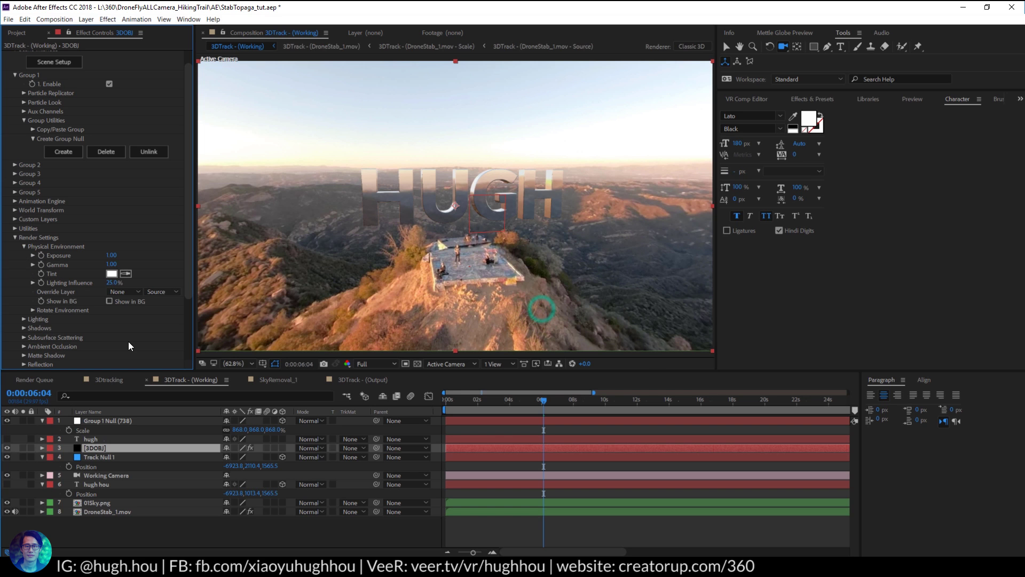
{"action": "left_click", "coordinate": [109, 300]}
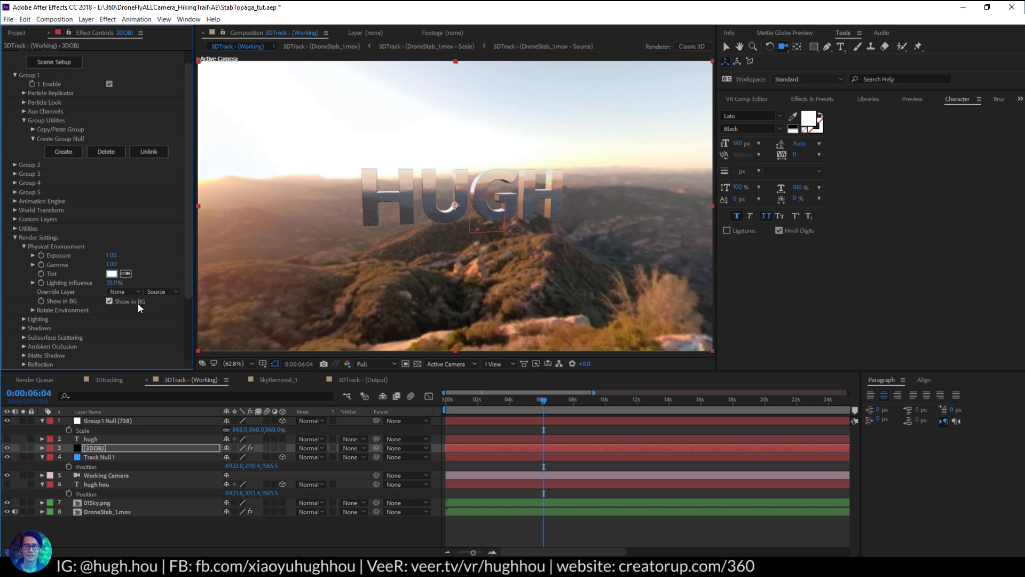
{"action": "left_click_drag", "start_coordinate": [555, 299], "coordinate": [573, 251]}
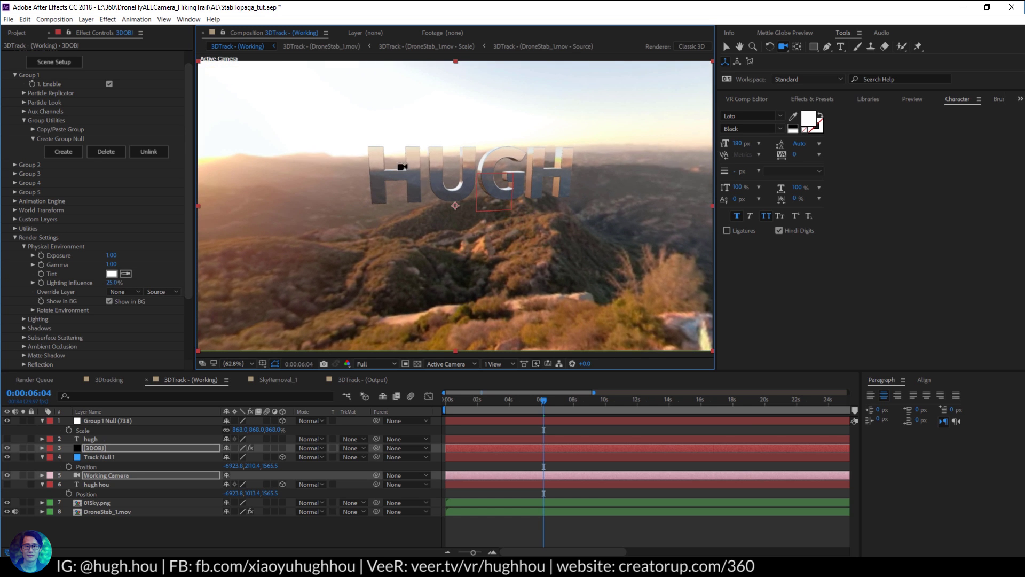
{"action": "left_click_drag", "start_coordinate": [399, 166], "coordinate": [433, 177]}
{"action": "left_click_drag", "start_coordinate": [545, 245], "coordinate": [535, 255]}
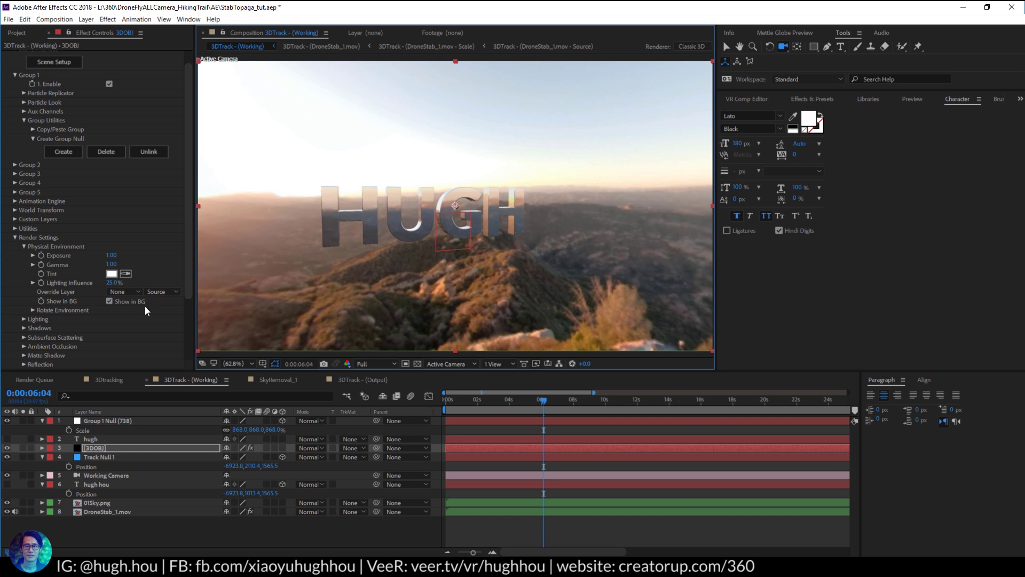
{"action": "left_click", "coordinate": [33, 311]}
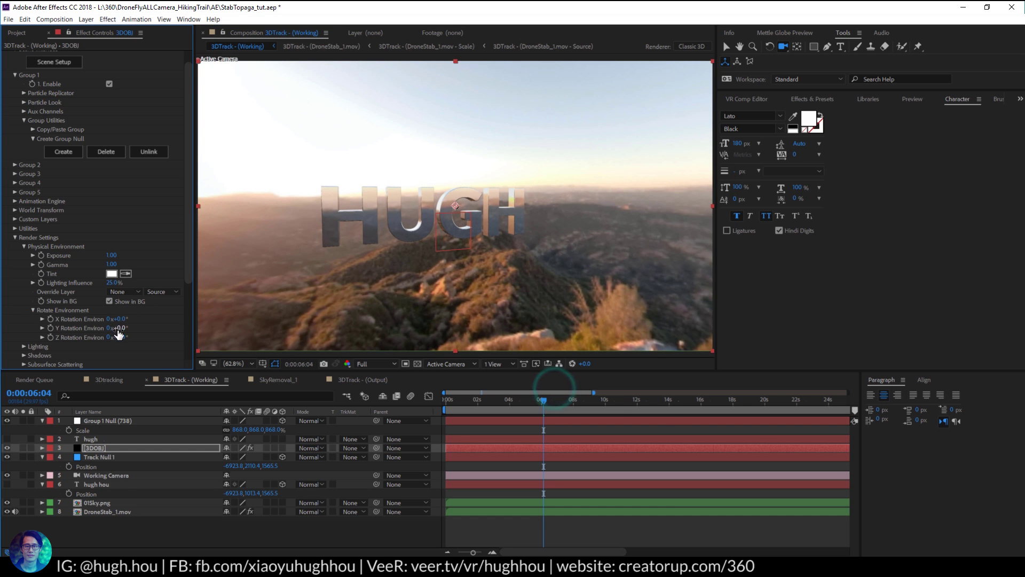
{"action": "mouse_move", "coordinate": [122, 328]}
{"action": "left_mouse_down"}
{"action": "mouse_move", "coordinate": [134, 327]}
{"action": "mouse_move", "coordinate": [119, 328]}
{"action": "mouse_move", "coordinate": [123, 319]}
{"action": "left_mouse_up"}
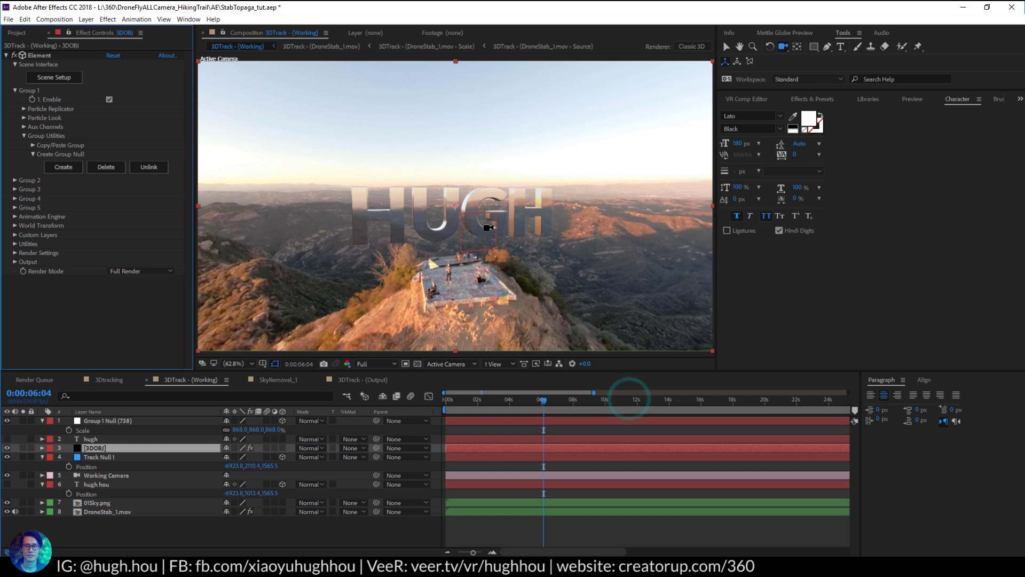
{"action": "left_click_drag", "start_coordinate": [448, 200], "coordinate": [418, 233]}
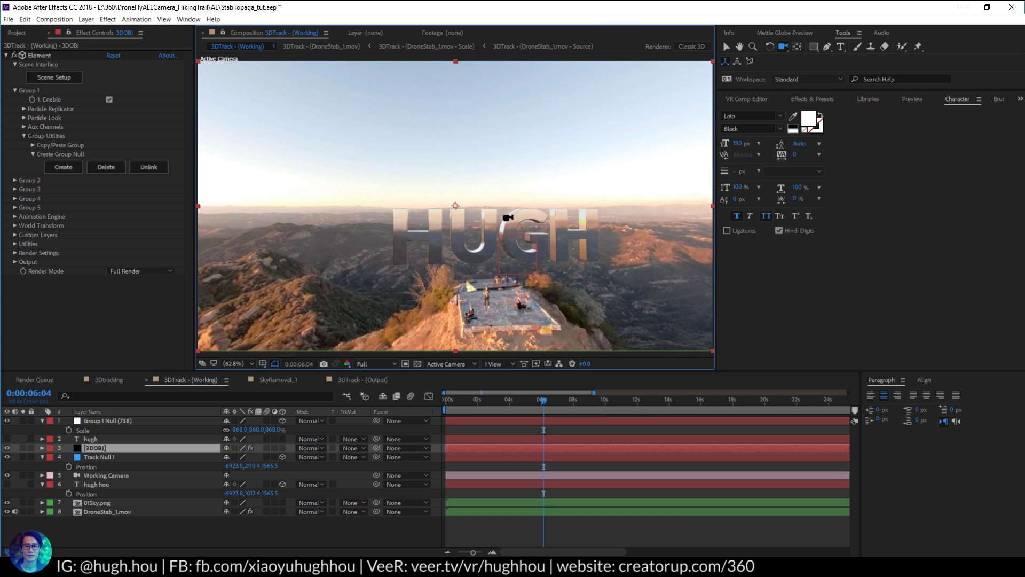
{"action": "left_click", "coordinate": [54, 78]}
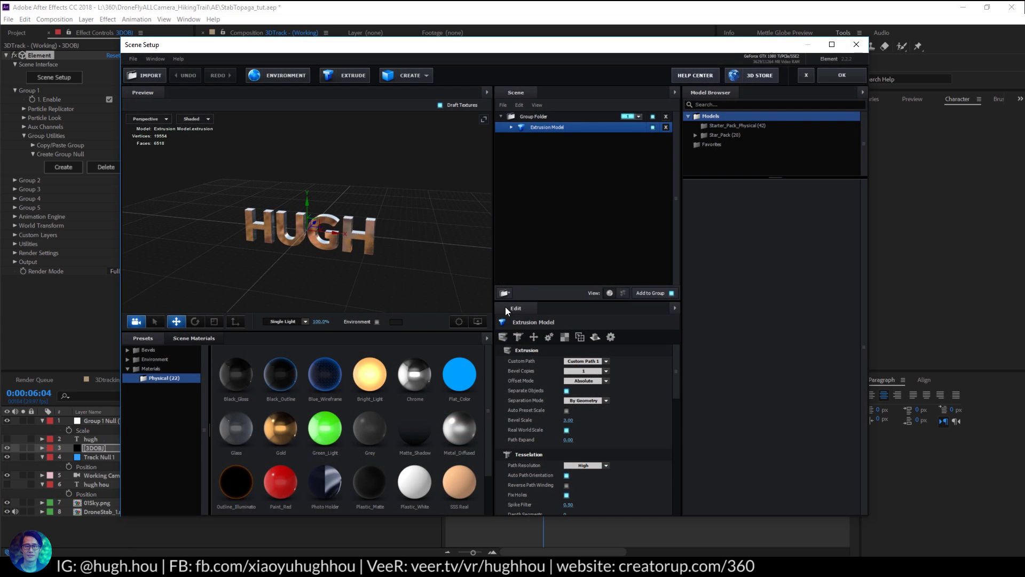
Lower the Chrome material's glossiness to 70% in Element 3D and apply the scene
{"action": "left_click", "coordinate": [510, 128]}
{"action": "left_click", "coordinate": [552, 139]}
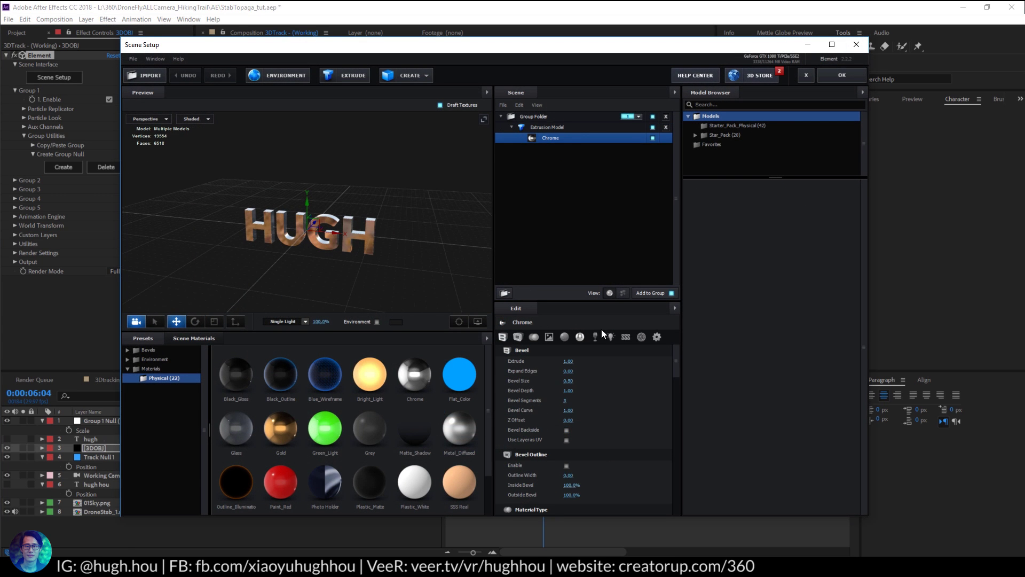
{"action": "left_click_drag", "start_coordinate": [680, 389], "coordinate": [680, 414]}
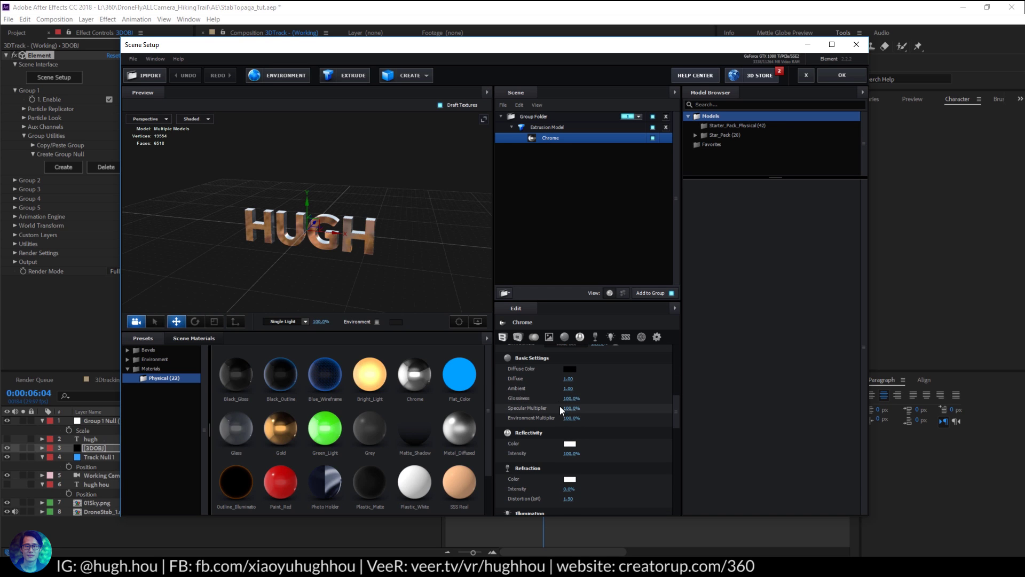
{"action": "left_click_drag", "start_coordinate": [573, 399], "coordinate": [568, 402]}
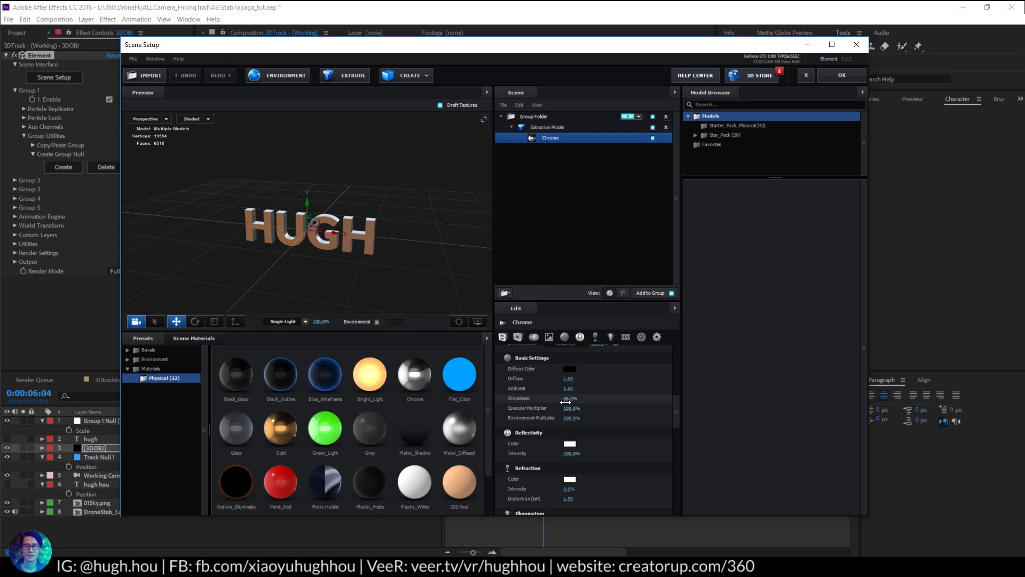
{"action": "left_click_drag", "start_coordinate": [565, 402], "coordinate": [567, 401]}
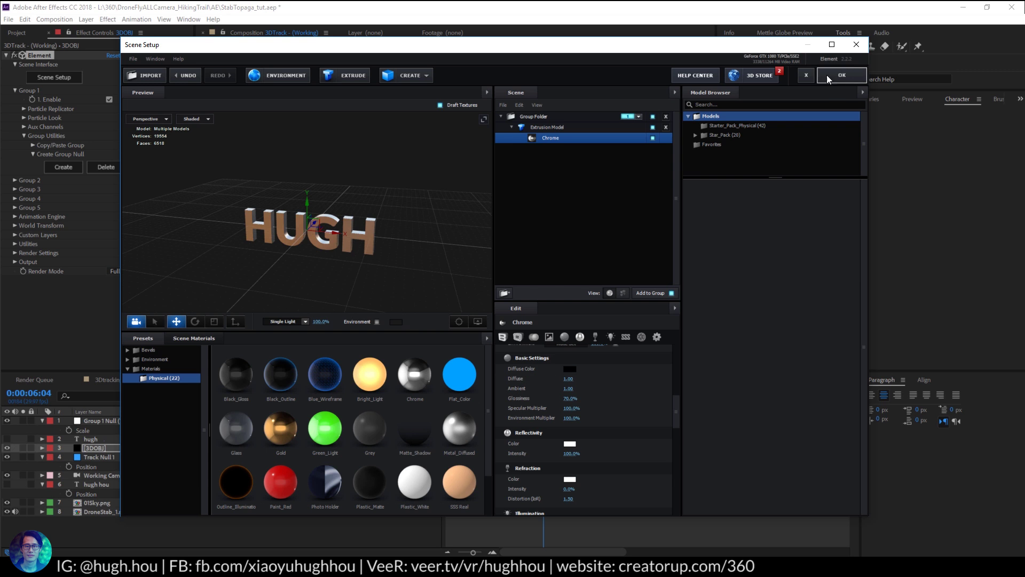
{"action": "left_click", "coordinate": [841, 75]}
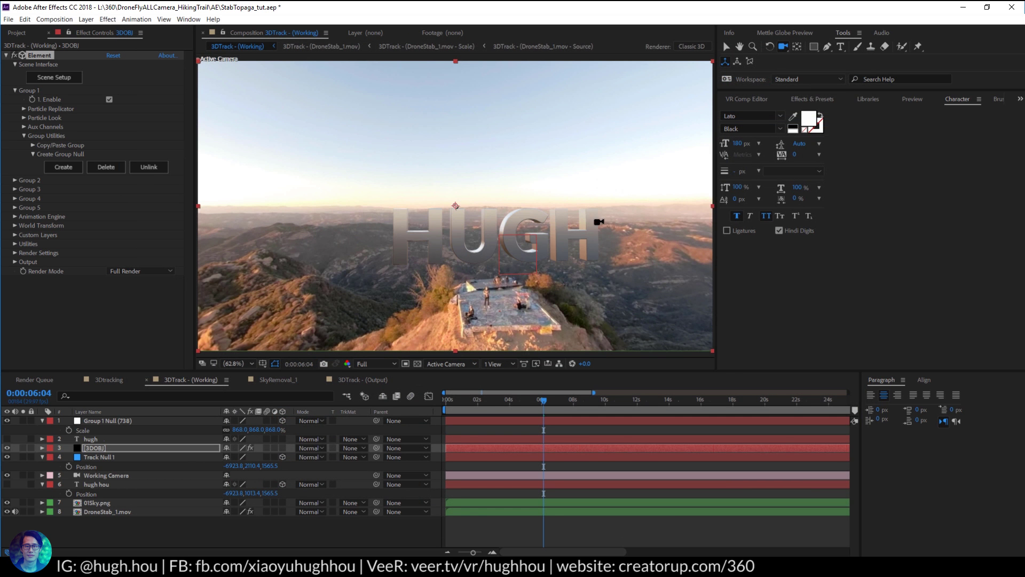
Orbit the working camera so HUGH sits over the summit platform
{"action": "left_click_drag", "start_coordinate": [514, 194], "coordinate": [598, 199]}
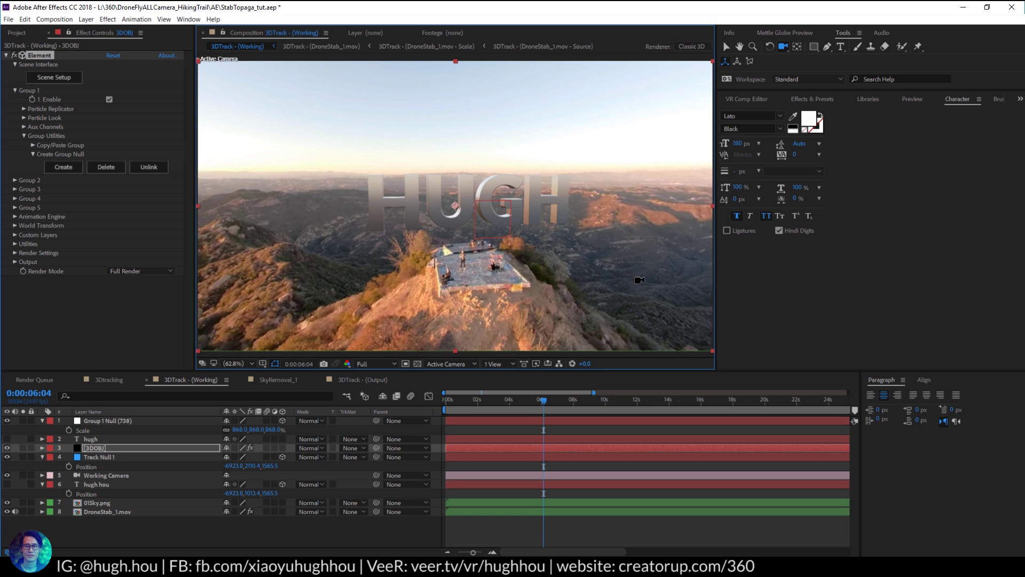
{"action": "left_click_drag", "start_coordinate": [591, 215], "coordinate": [508, 214]}
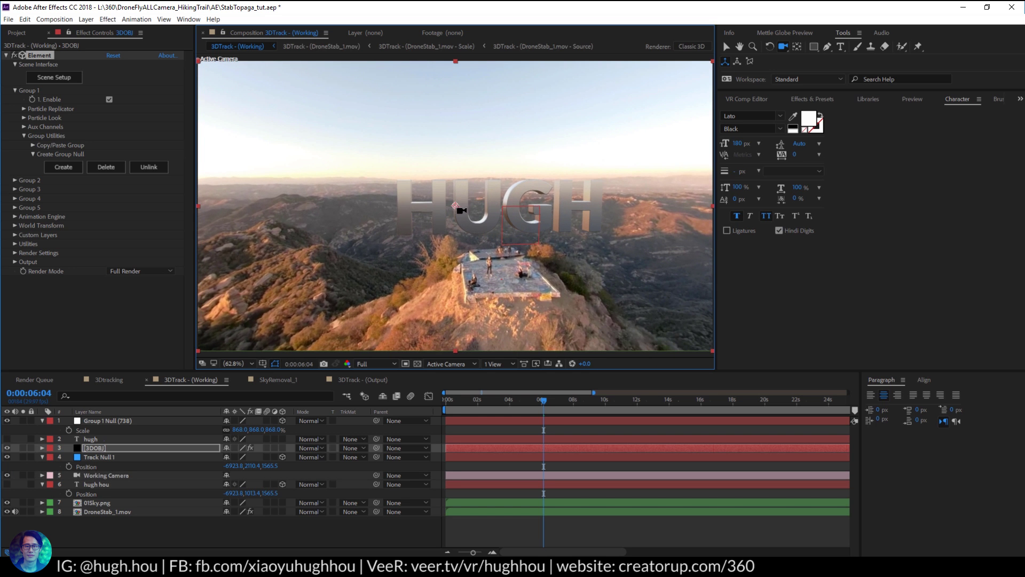
{"action": "left_click", "coordinate": [45, 82]}
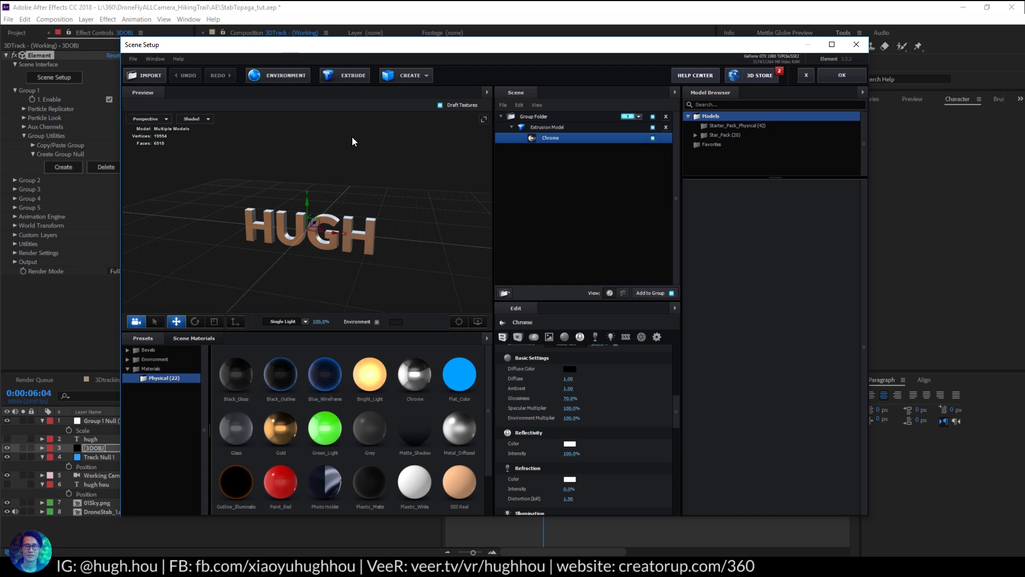
Add a plane below HUGH, scale it to 410% X and 460% Z, and apply Matte_Shadow
{"action": "left_click", "coordinate": [411, 75]}
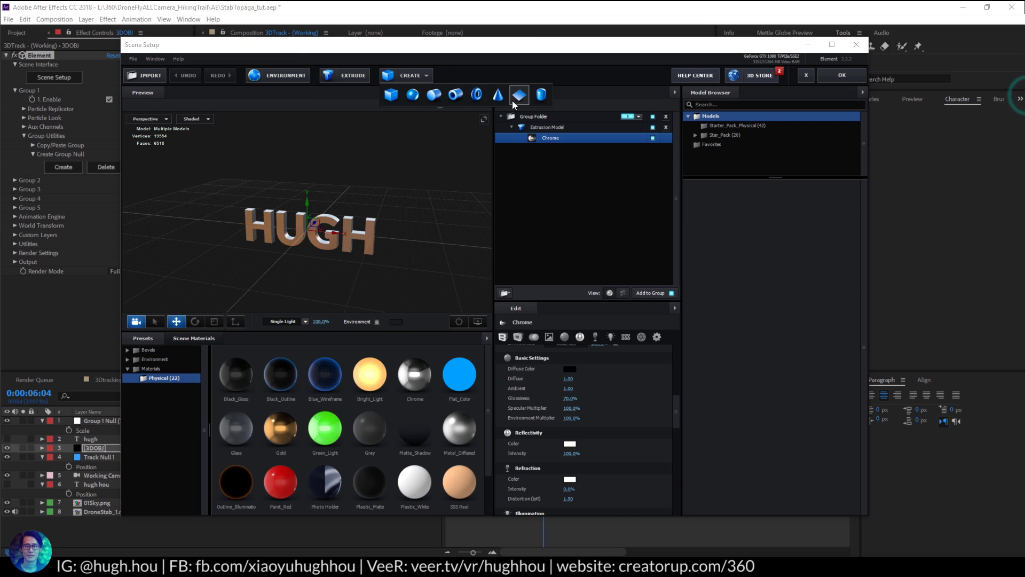
{"action": "left_click", "coordinate": [515, 101]}
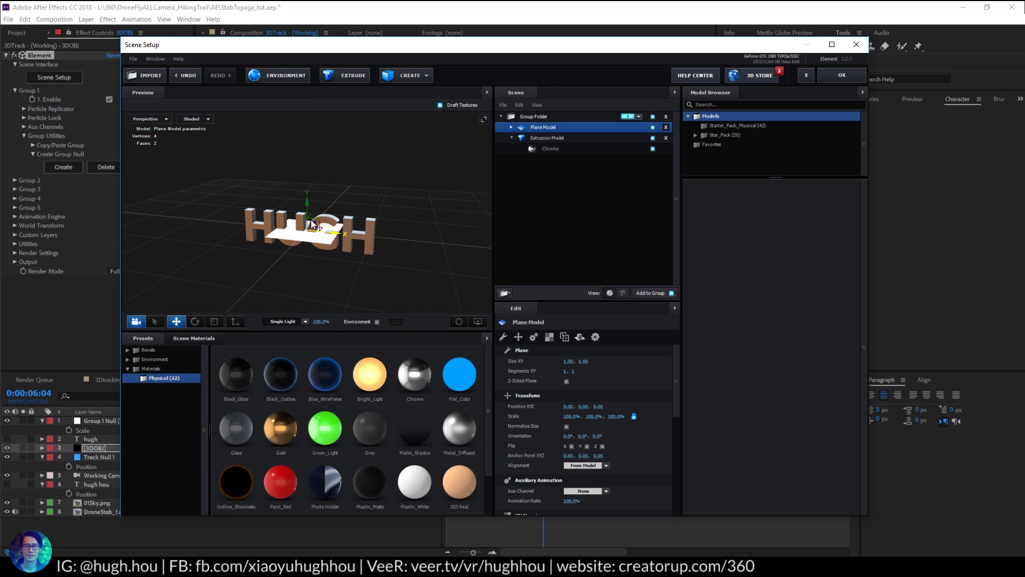
{"action": "left_click_drag", "start_coordinate": [309, 204], "coordinate": [307, 257]}
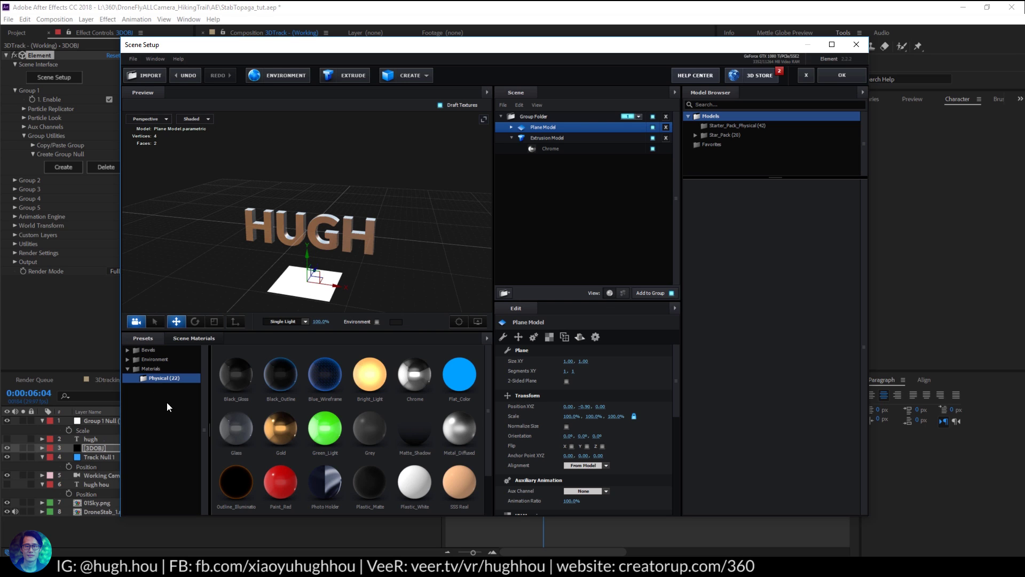
{"action": "left_click", "coordinate": [214, 321]}
{"action": "left_click_drag", "start_coordinate": [330, 297], "coordinate": [440, 299]}
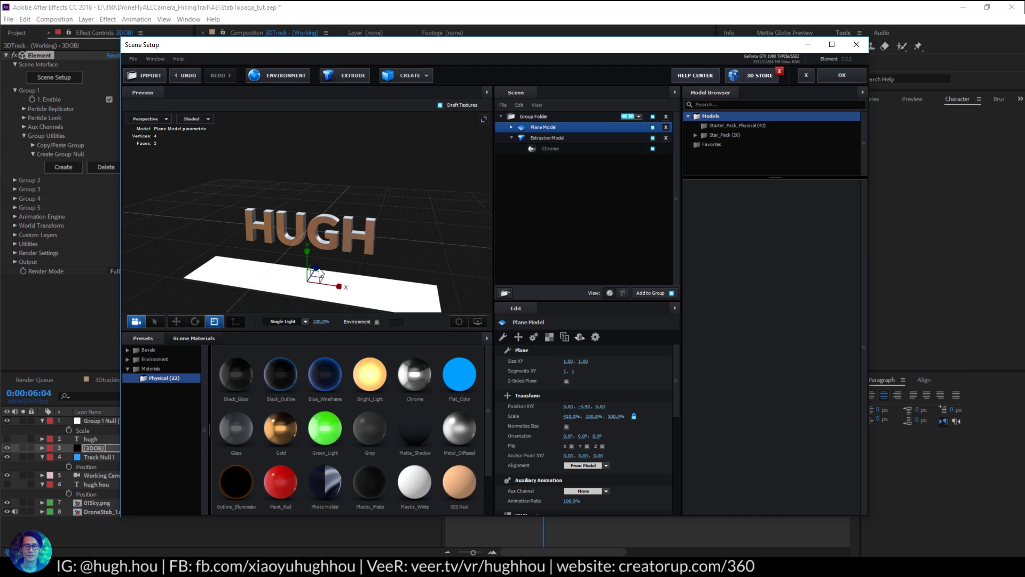
{"action": "left_click_drag", "start_coordinate": [317, 272], "coordinate": [348, 242]}
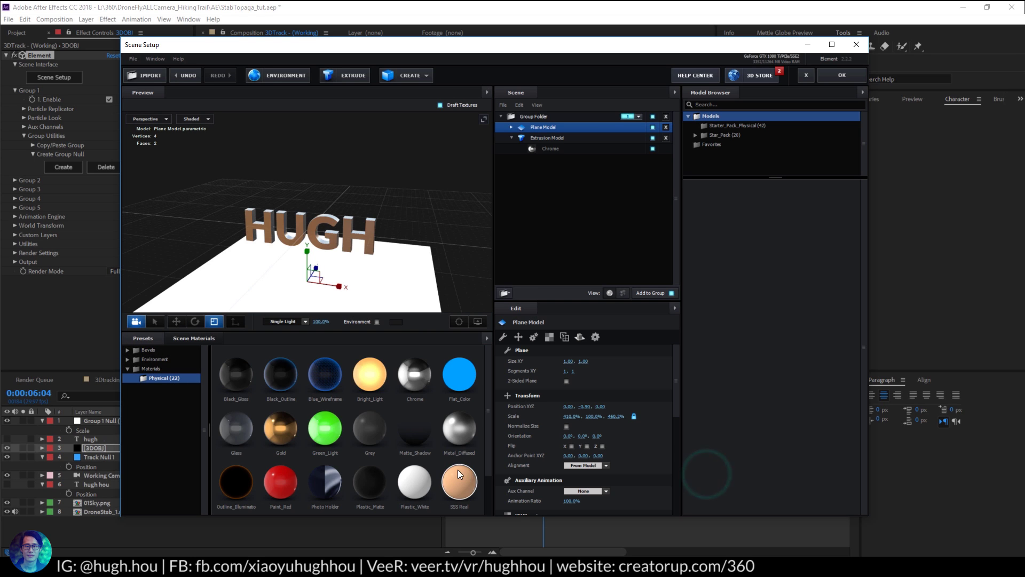
{"action": "left_click_drag", "start_coordinate": [417, 440], "coordinate": [372, 298]}
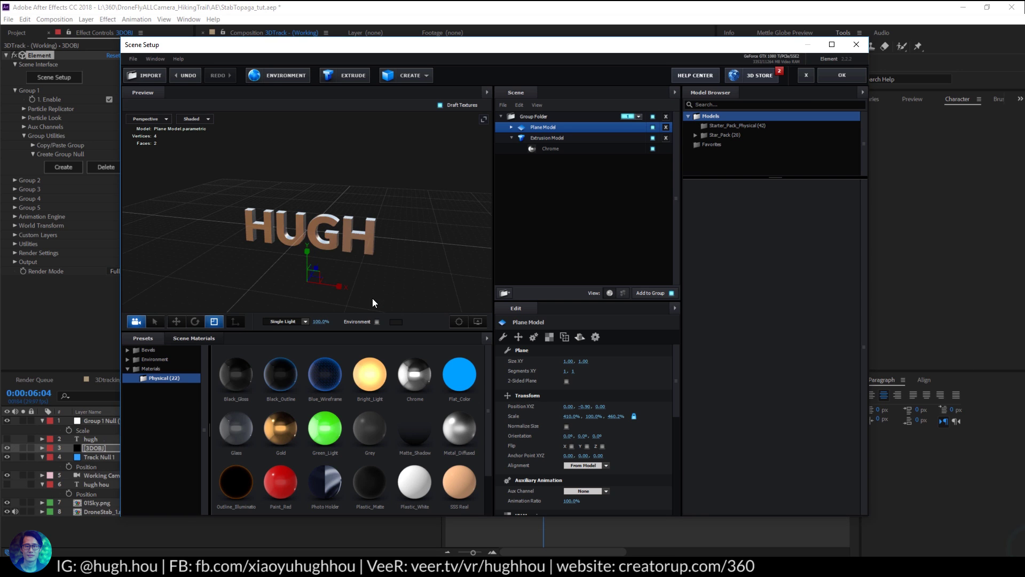
{"action": "left_click", "coordinate": [843, 79]}
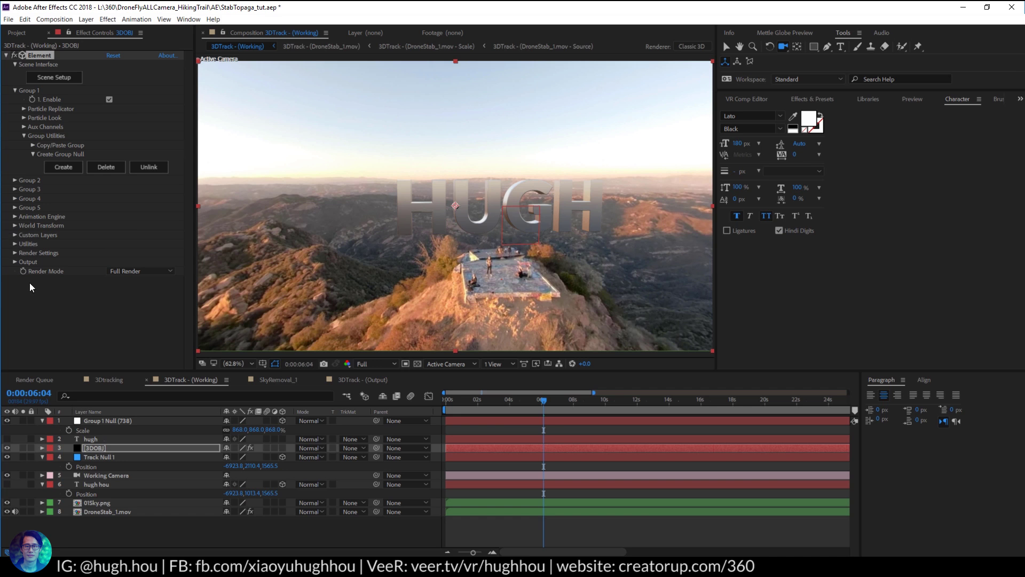
Enable ambient occlusion in Element's render settings with SSAO Intensity at 23.8
{"action": "left_click", "coordinate": [15, 252]}
{"action": "scroll", "coordinate": [39, 260], "scroll_direction": "down", "scroll_amount": 2}
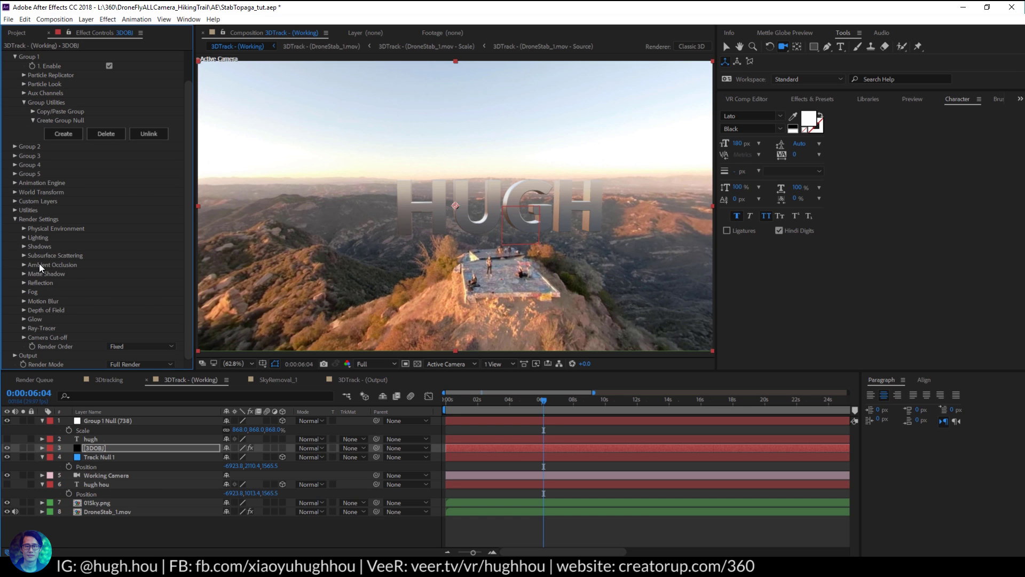
{"action": "left_click", "coordinate": [24, 264]}
{"action": "scroll", "coordinate": [80, 251], "scroll_direction": "down", "scroll_amount": 2}
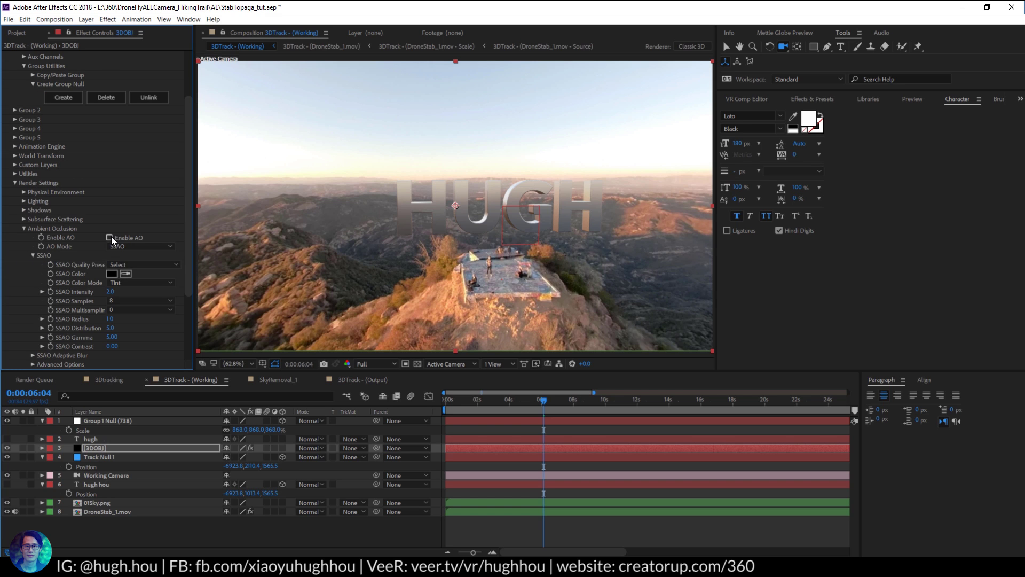
{"action": "left_click", "coordinate": [110, 237]}
{"action": "left_click_drag", "start_coordinate": [109, 294], "coordinate": [270, 291]}
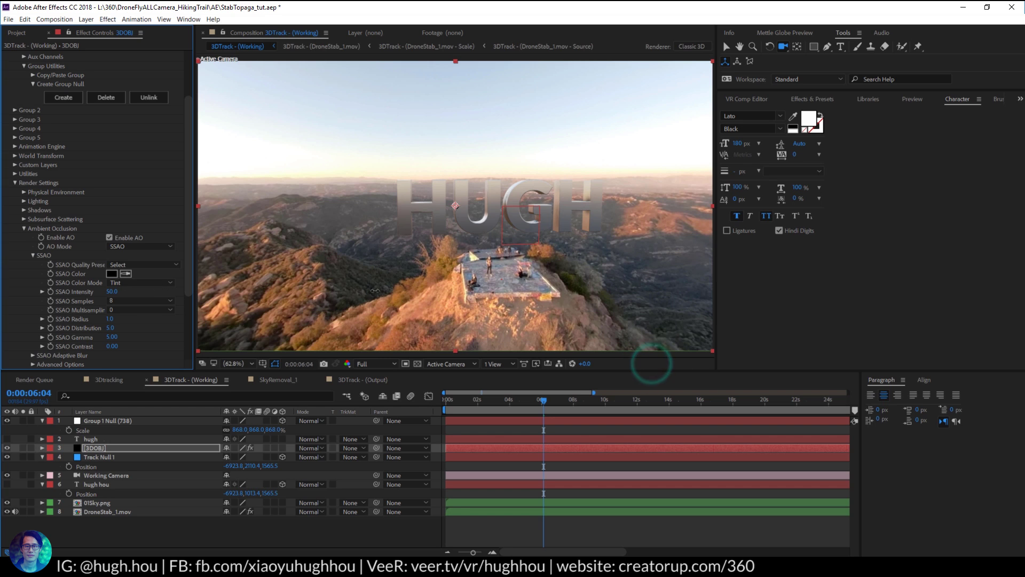
{"action": "left_click_drag", "start_coordinate": [375, 291], "coordinate": [242, 313]}
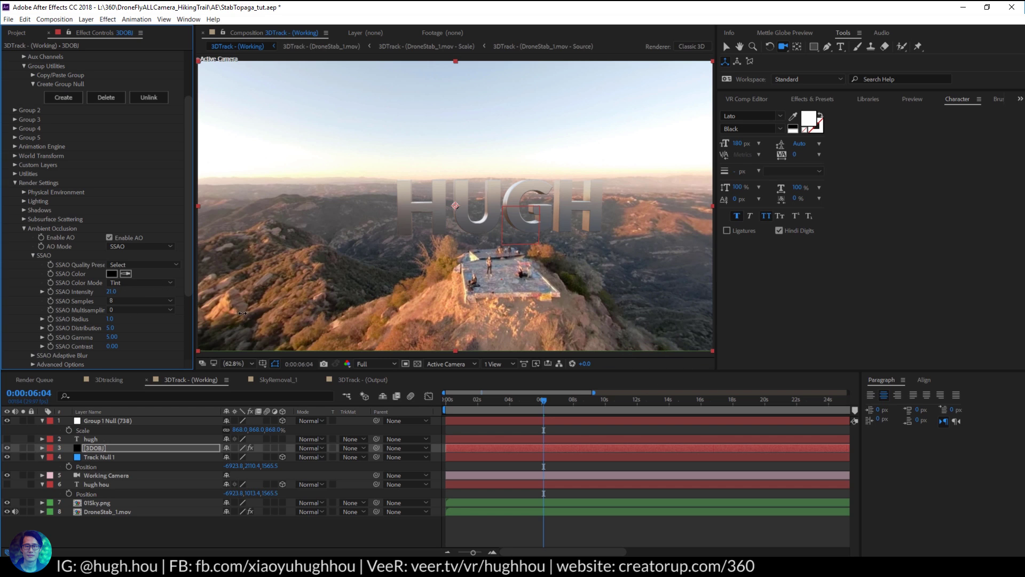
{"action": "left_click_drag", "start_coordinate": [162, 324], "coordinate": [506, 98]}
{"action": "left_click_drag", "start_coordinate": [109, 295], "coordinate": [128, 291]}
{"action": "left_click_drag", "start_coordinate": [108, 292], "coordinate": [651, 362]}
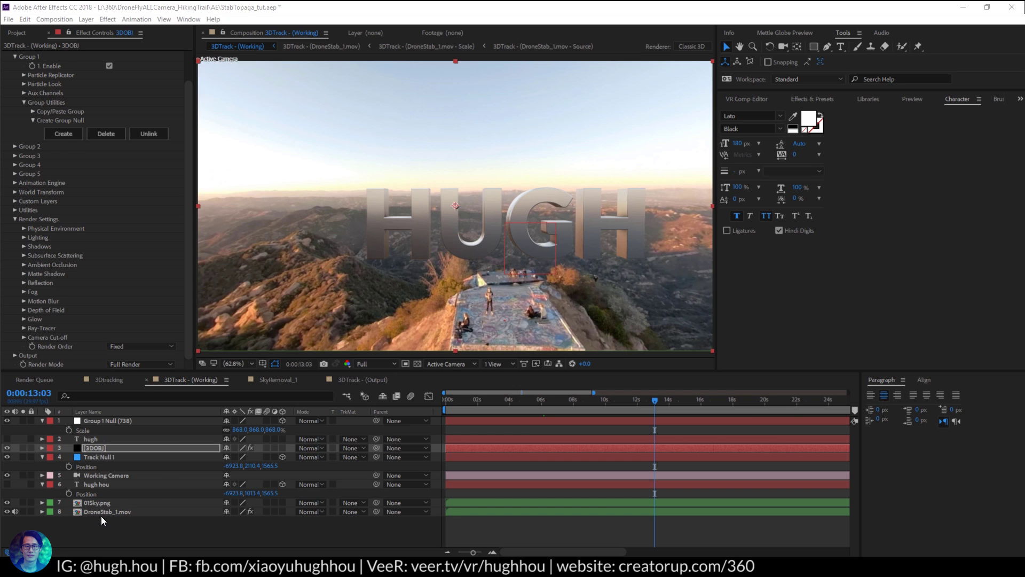
{"action": "left_click", "coordinate": [86, 511]}
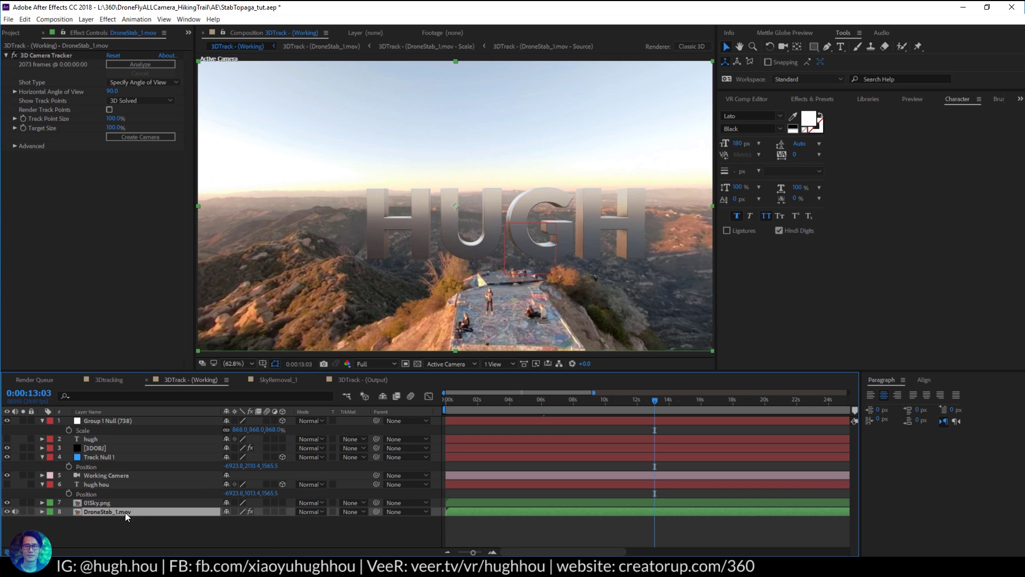
Duplicate DroneStab_1.mov, move the copy above 3DOBJ, and add Set Matte to it
{"action": "key", "text": "ctrl+d"}
{"action": "left_click_drag", "start_coordinate": [89, 512], "coordinate": [90, 444]}
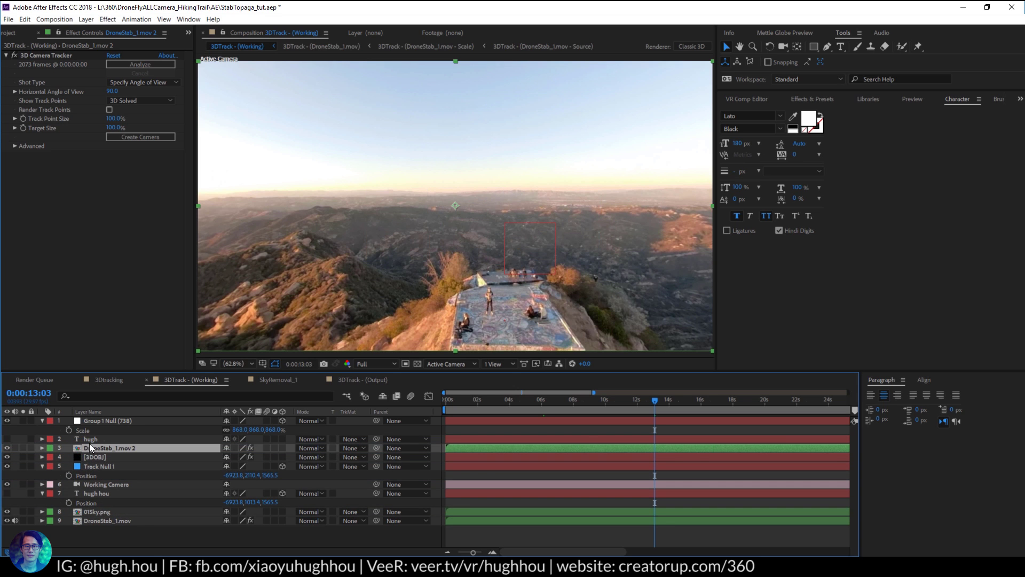
{"action": "left_click", "coordinate": [108, 20]}
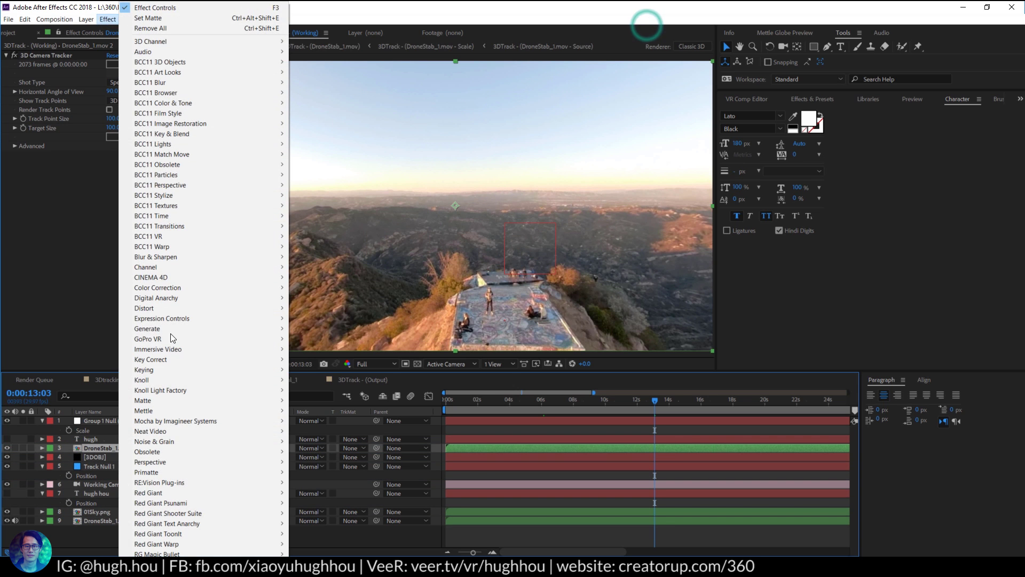
{"action": "mouse_move", "coordinate": [169, 267]}
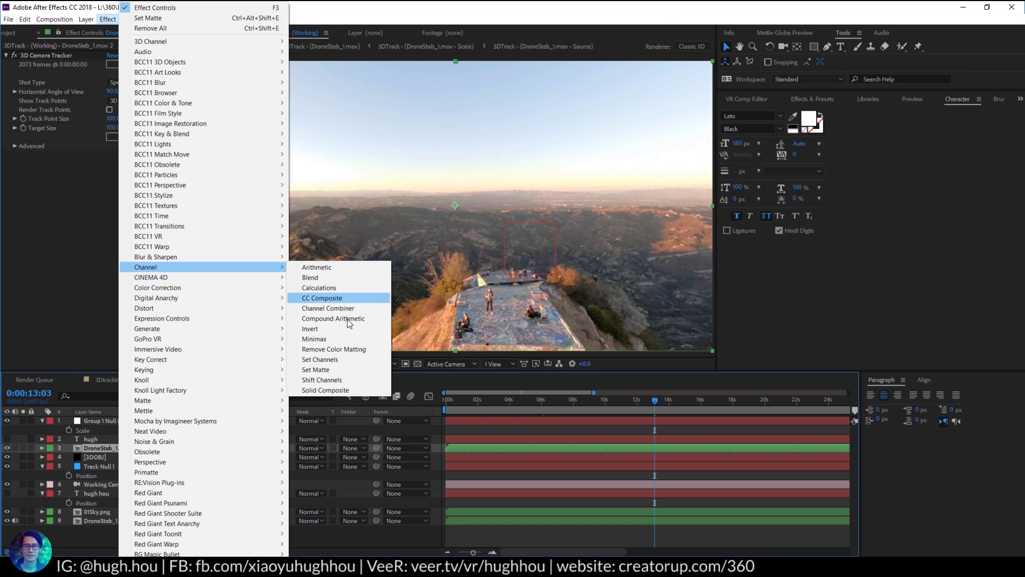
{"action": "left_click", "coordinate": [318, 370]}
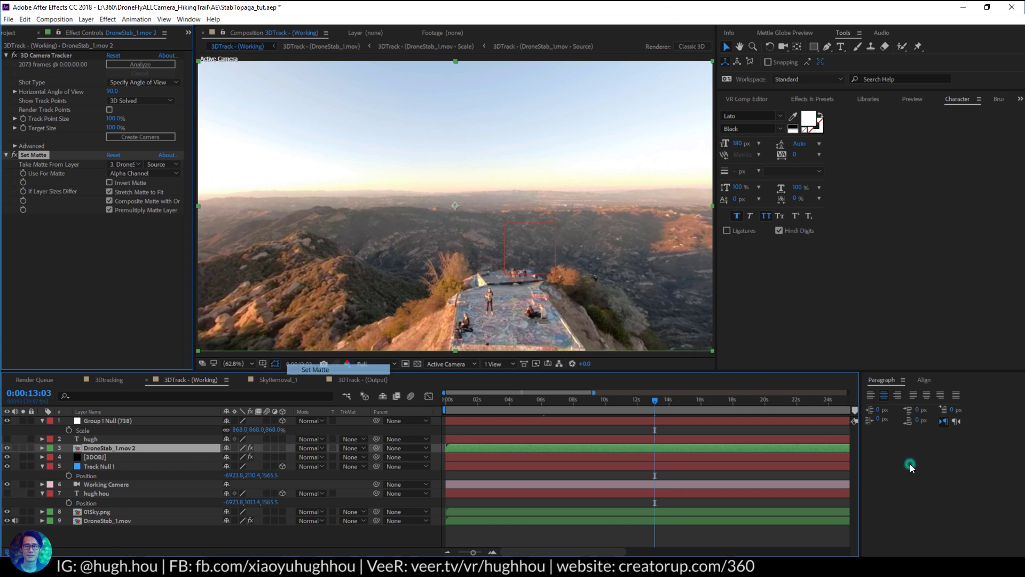
Take the matte from the 3DOBJ layer using Effects & Masks
{"action": "left_click", "coordinate": [125, 165]}
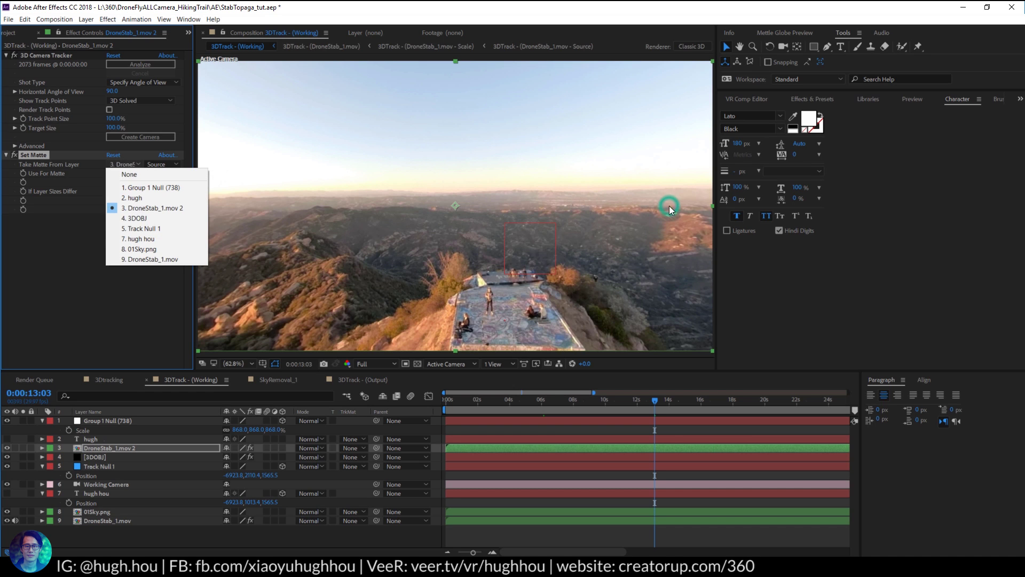
{"action": "left_click", "coordinate": [138, 218]}
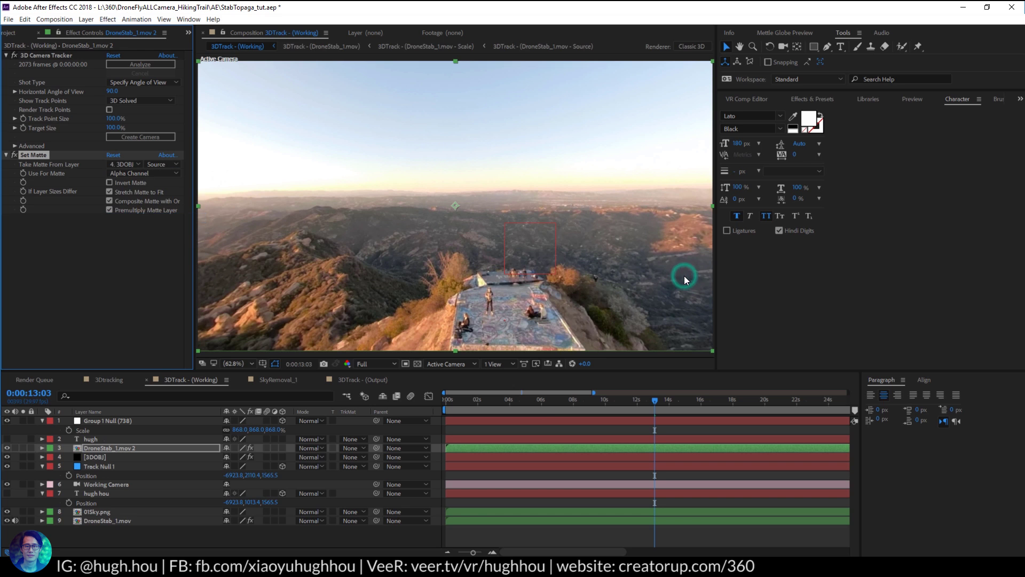
{"action": "left_click", "coordinate": [160, 163]}
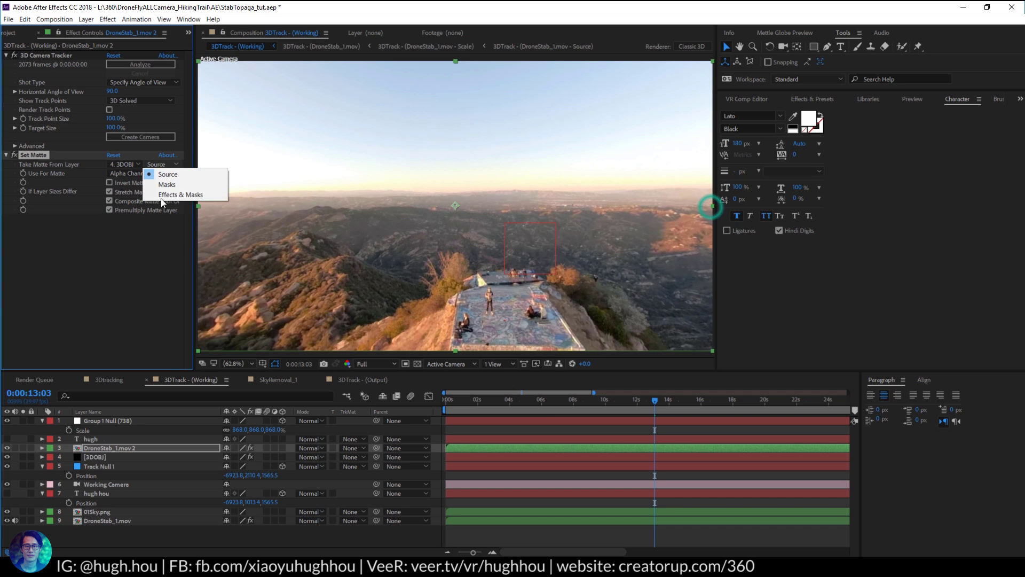
{"action": "left_click", "coordinate": [163, 196]}
{"action": "left_click", "coordinate": [161, 165]}
{"action": "left_click", "coordinate": [187, 195]}
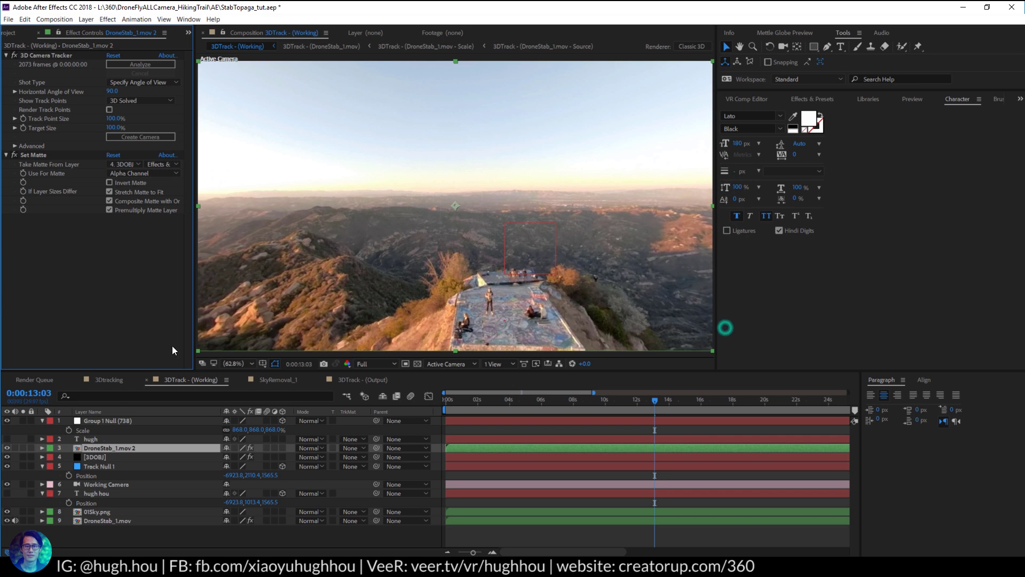
Solo the matted copy, duplicate Set Matte, and insert Channel Blur between the two mattes
{"action": "left_click", "coordinate": [23, 448]}
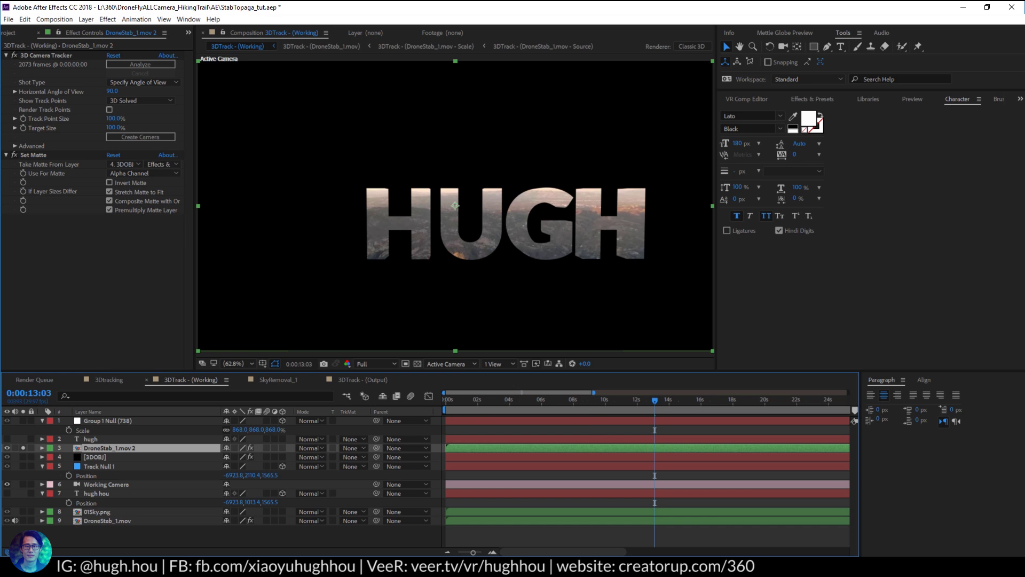
{"action": "key", "text": "ctrl+d"}
{"action": "left_click", "coordinate": [812, 98]}
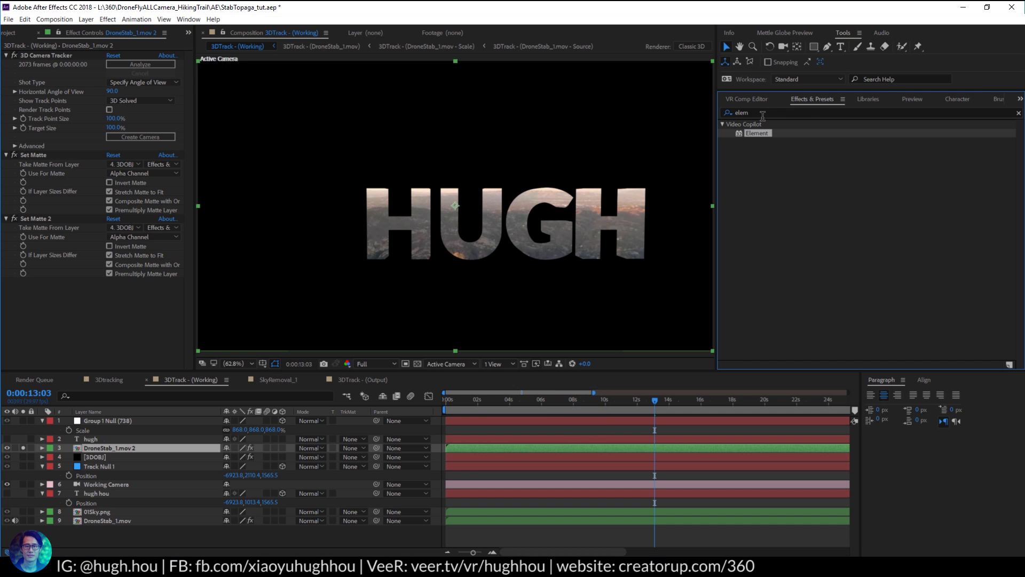
{"action": "left_click", "coordinate": [762, 115]}
{"action": "type", "text": "c"}
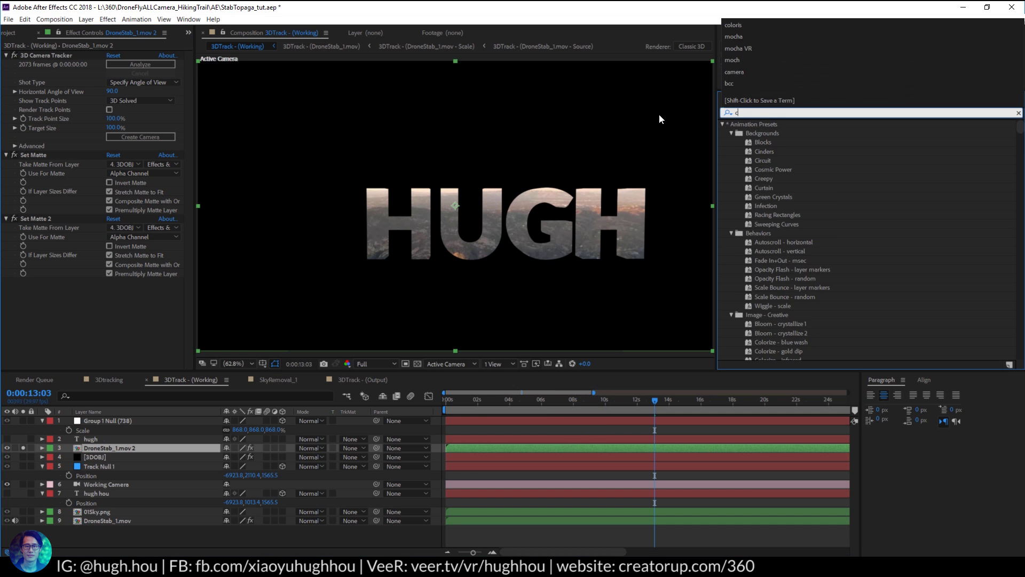
{"action": "type", "text": "hannel"}
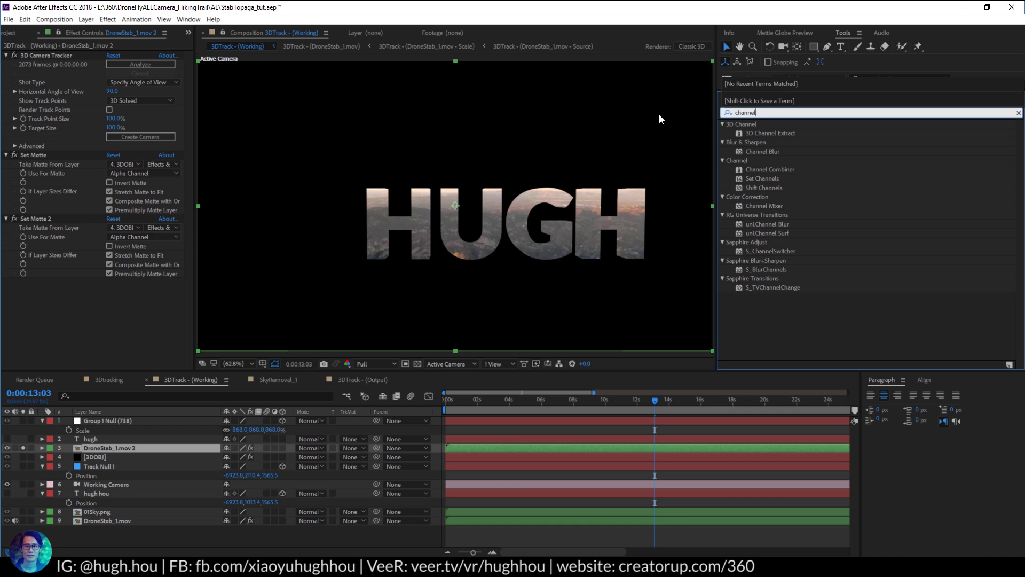
{"action": "left_click", "coordinate": [761, 152]}
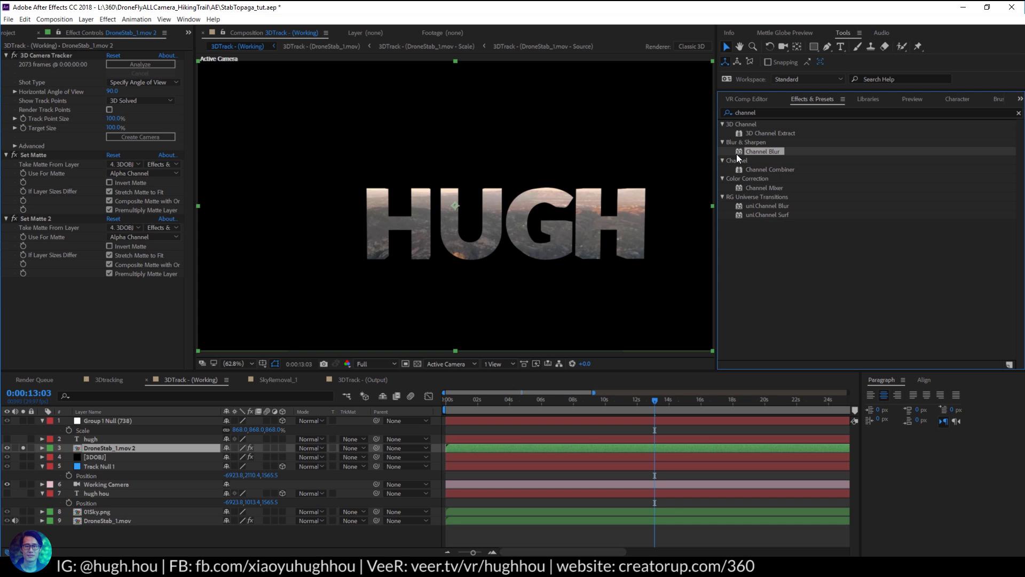
{"action": "left_click_drag", "start_coordinate": [758, 149], "coordinate": [49, 213]}
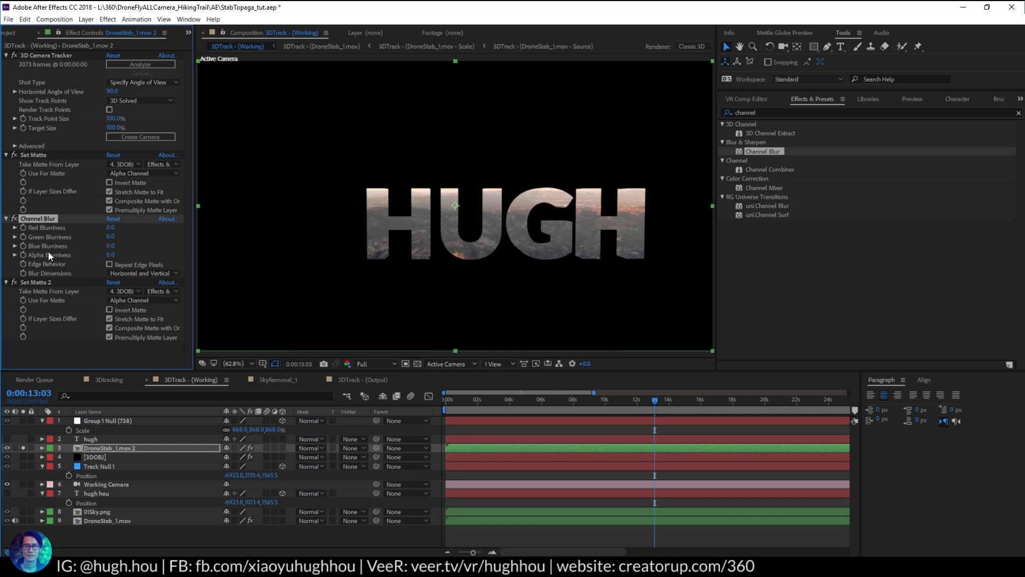
Set Channel Blur's Alpha Blurriness to 64, invert the first matte, and unsolo the layer
{"action": "left_click_drag", "start_coordinate": [110, 255], "coordinate": [151, 259]}
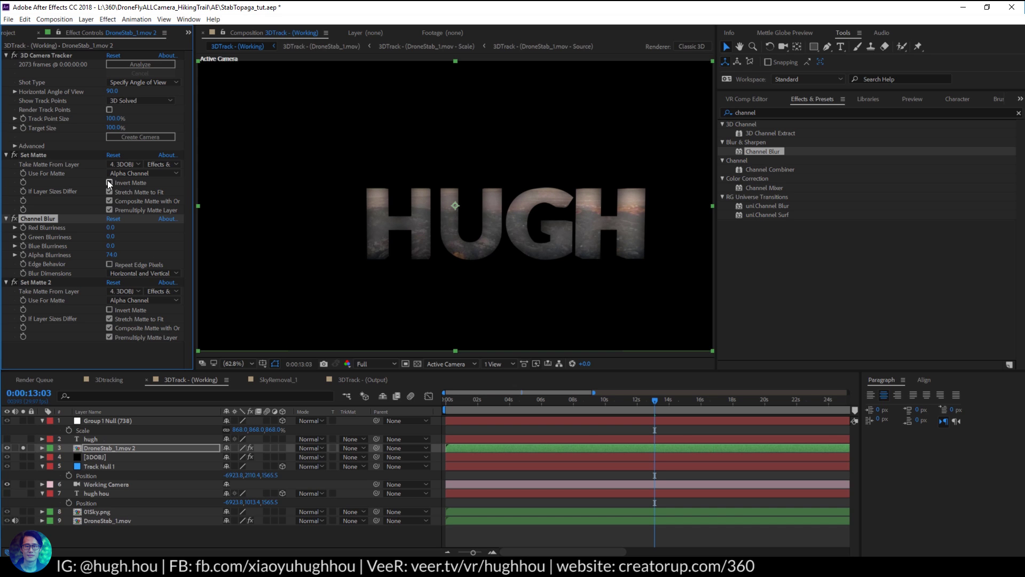
{"action": "left_click", "coordinate": [110, 183]}
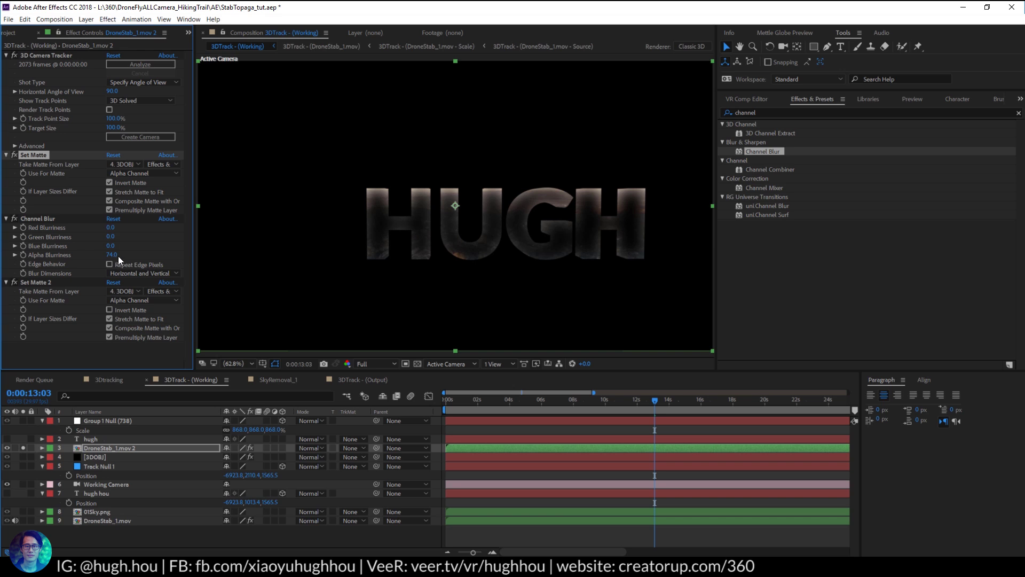
{"action": "left_click_drag", "start_coordinate": [113, 254], "coordinate": [114, 255]}
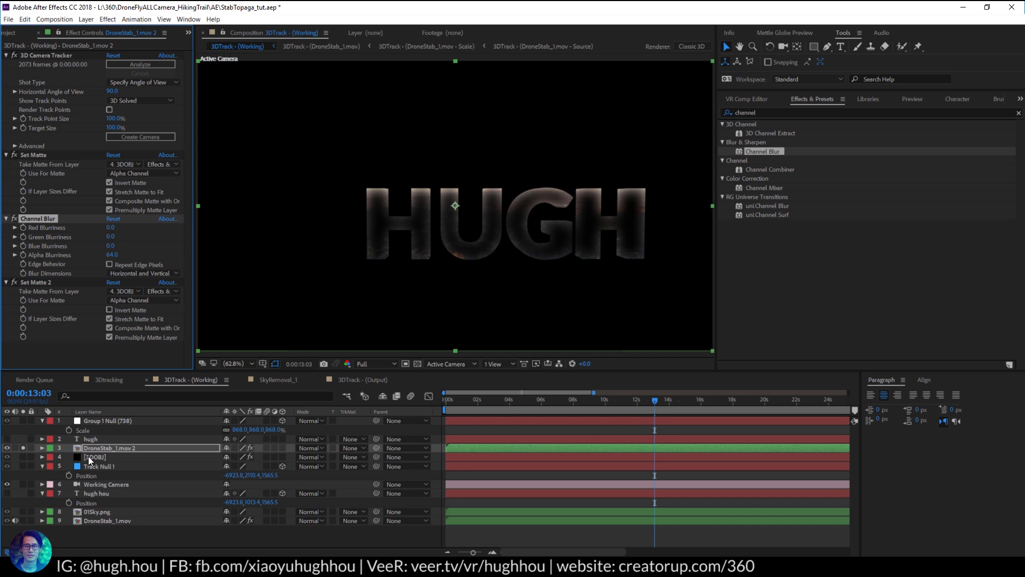
{"action": "left_click", "coordinate": [24, 448]}
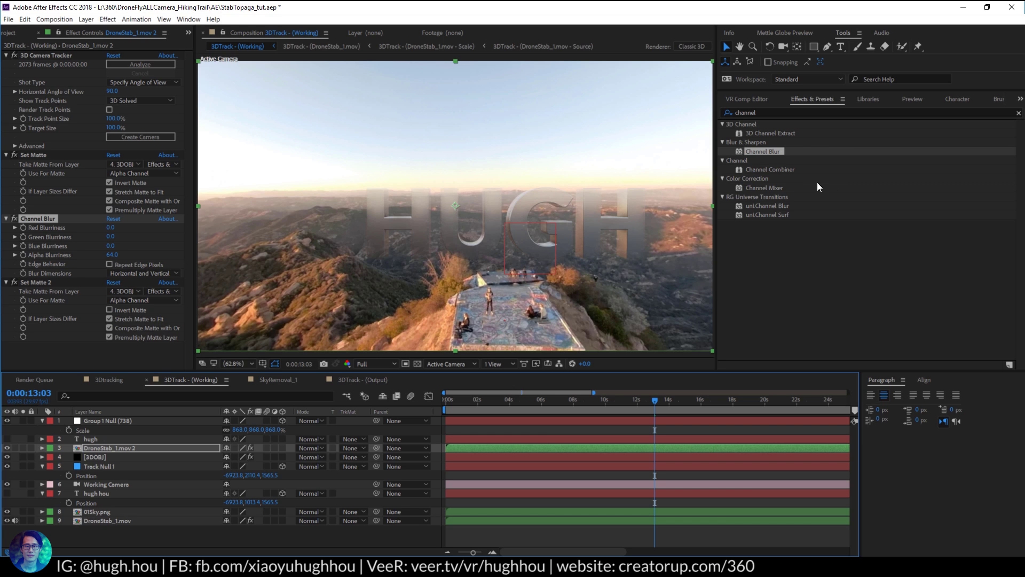
Apply Fast Blur (Legacy) at 100 blurriness to DroneStab_1.mov 2 and compare it on and off
{"action": "double_click", "coordinate": [758, 112]}
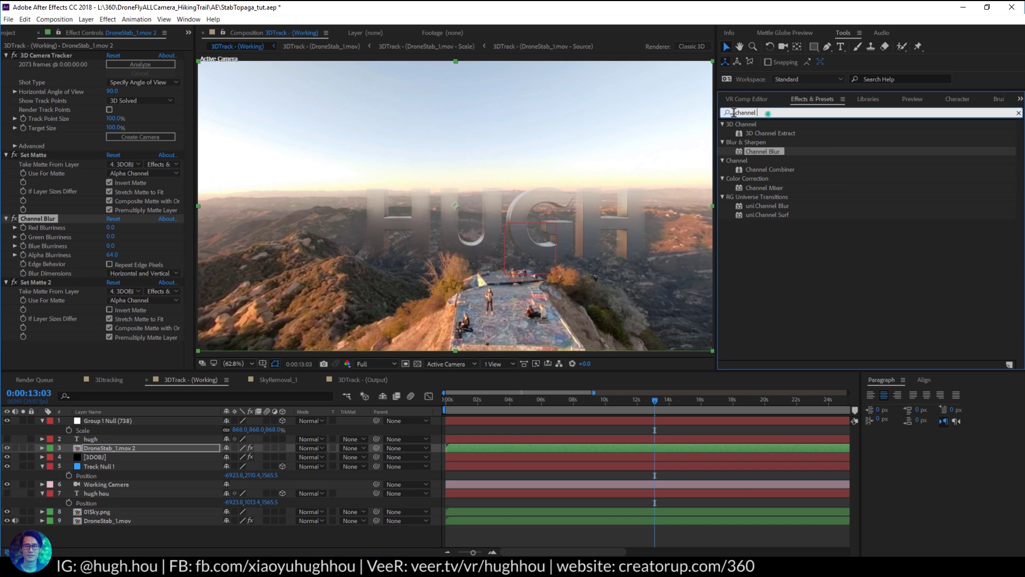
{"action": "type", "text": "v"}
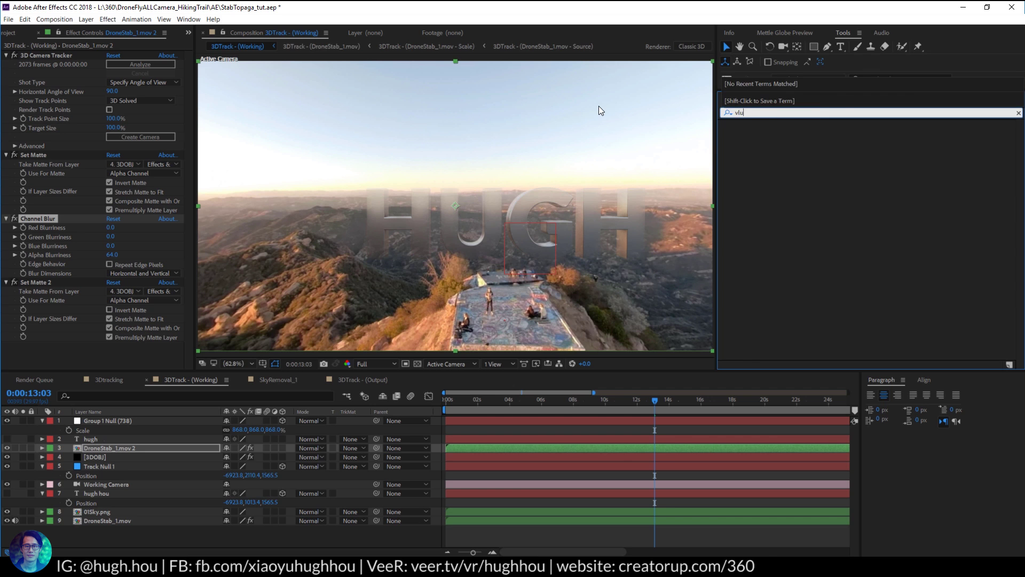
{"action": "key", "text": "BackSpace"}
{"action": "type", "text": "fast"}
{"action": "left_click_drag", "start_coordinate": [769, 278], "coordinate": [117, 155]}
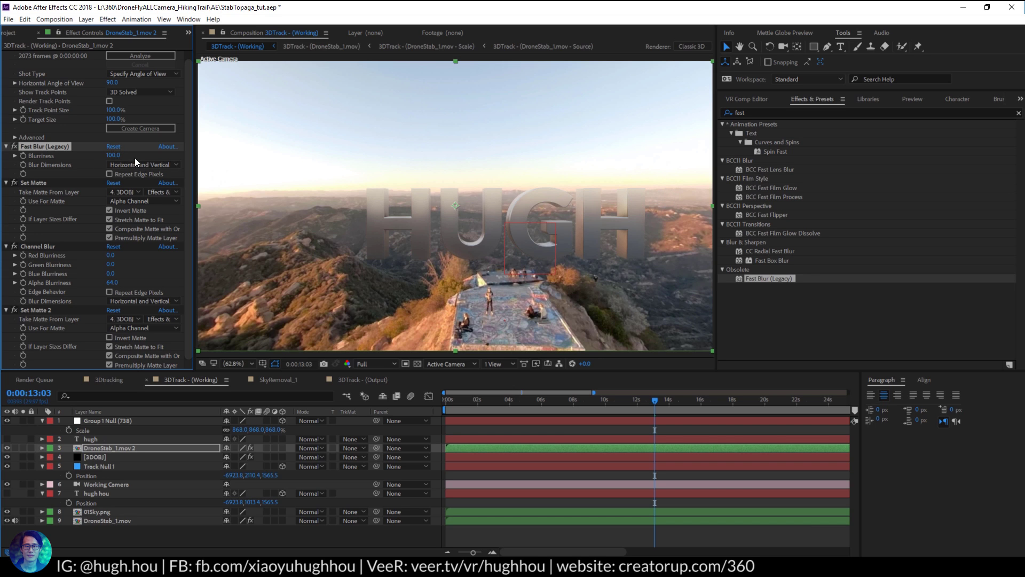
{"action": "left_click", "coordinate": [7, 447]}
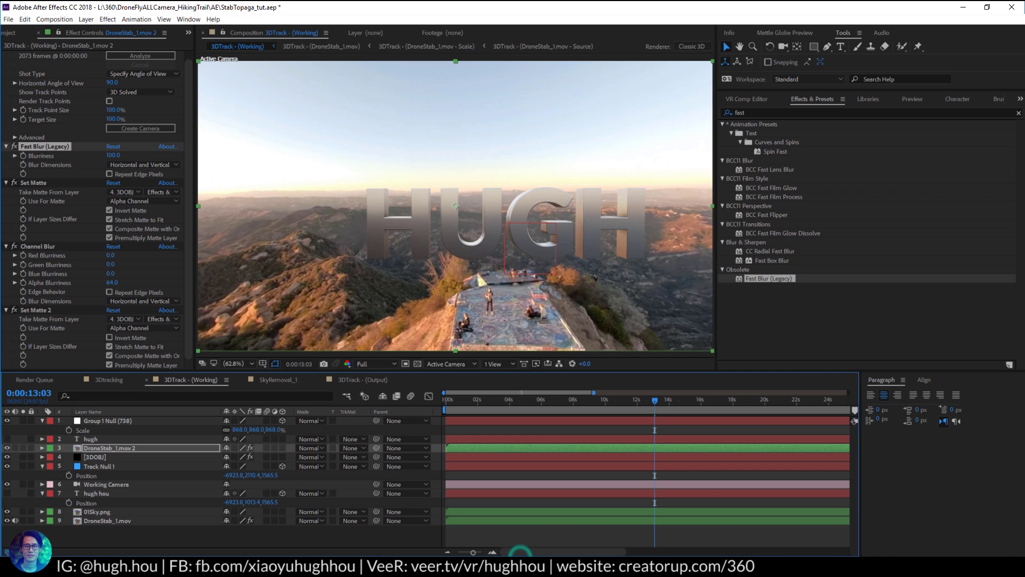
{"action": "left_click", "coordinate": [6, 447]}
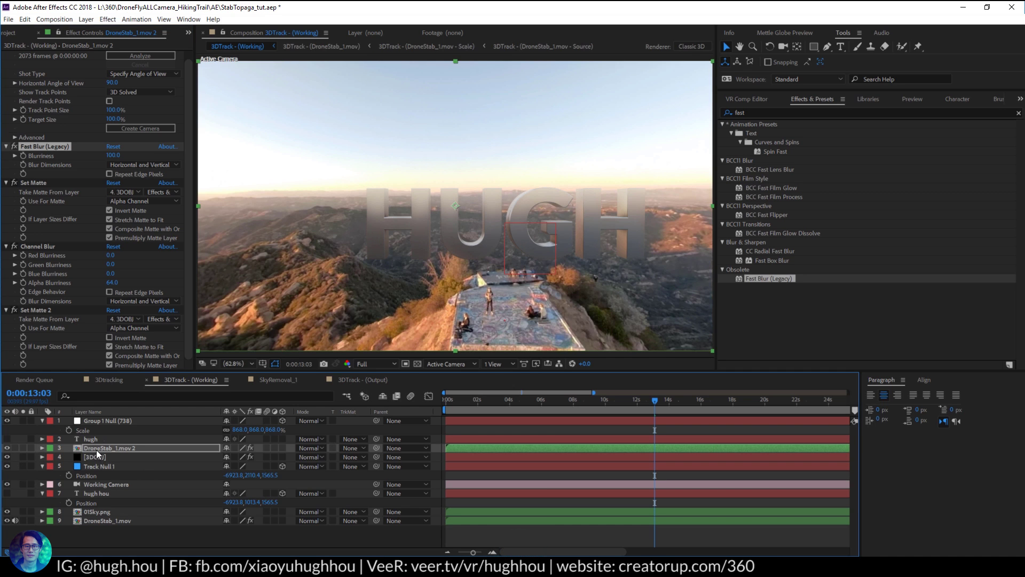
Lower DroneStab_1.mov 2's opacity to 64% and compare the light wrap on and off
{"action": "left_click", "coordinate": [133, 450]}
{"action": "key", "text": "t"}
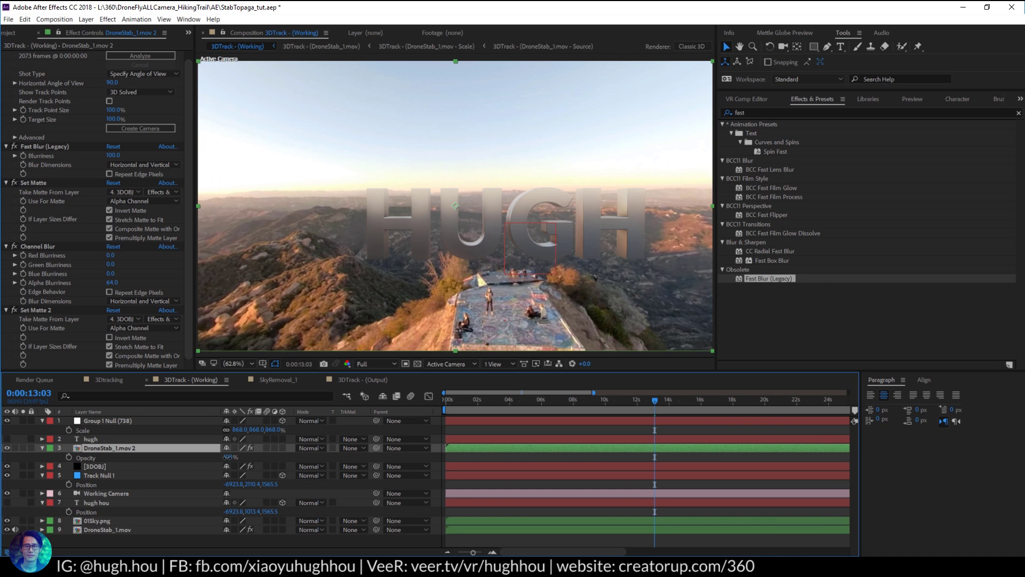
{"action": "left_click_drag", "start_coordinate": [227, 456], "coordinate": [212, 460]}
{"action": "left_click", "coordinate": [213, 447]}
{"action": "left_click", "coordinate": [7, 447]}
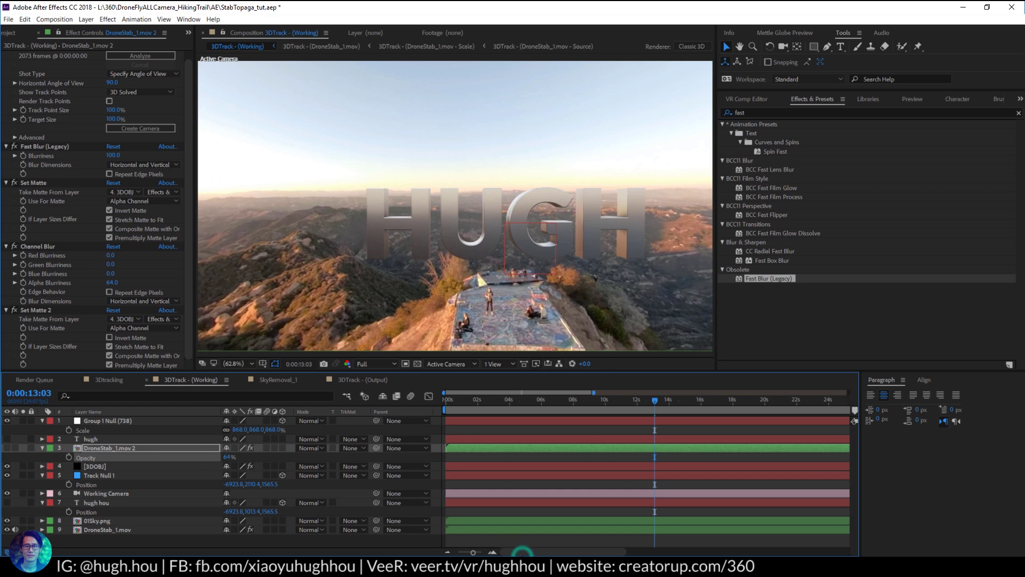
{"action": "left_click", "coordinate": [8, 447]}
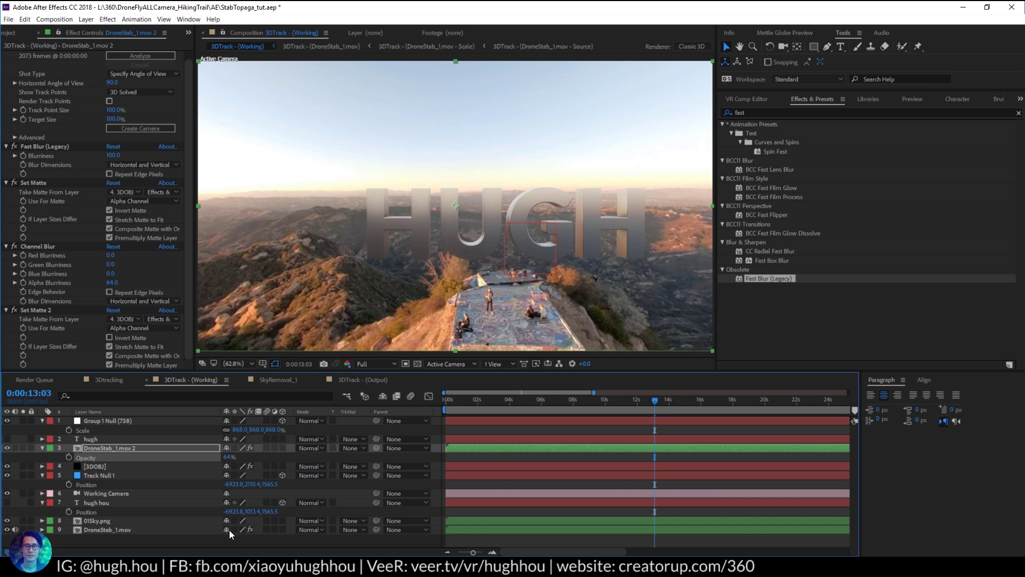
{"action": "right_click", "coordinate": [109, 447]}
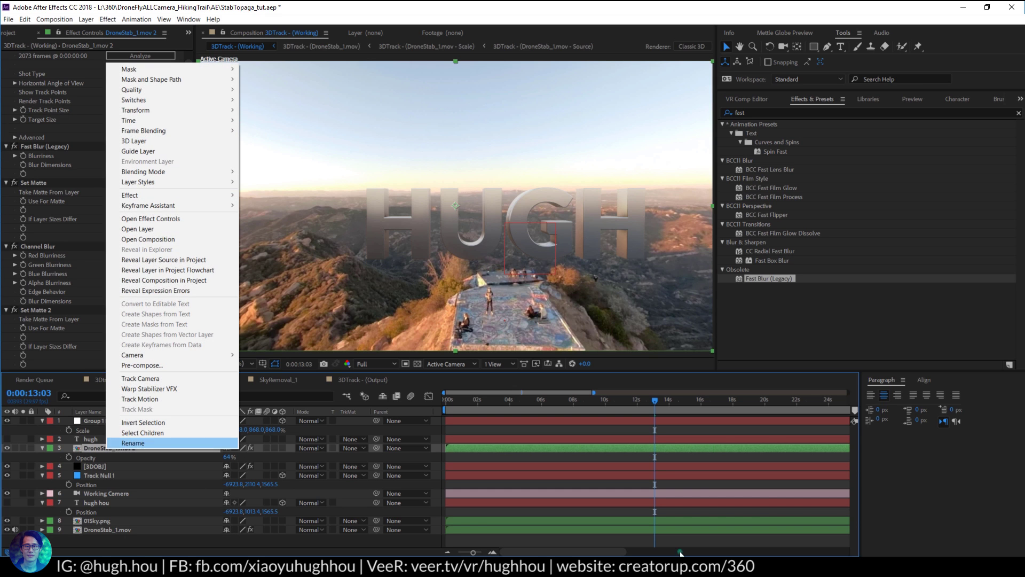
Rename the blurred drone copy layer to 'LightWrap'
{"action": "left_click", "coordinate": [149, 441]}
{"action": "type", "text": "Light"}
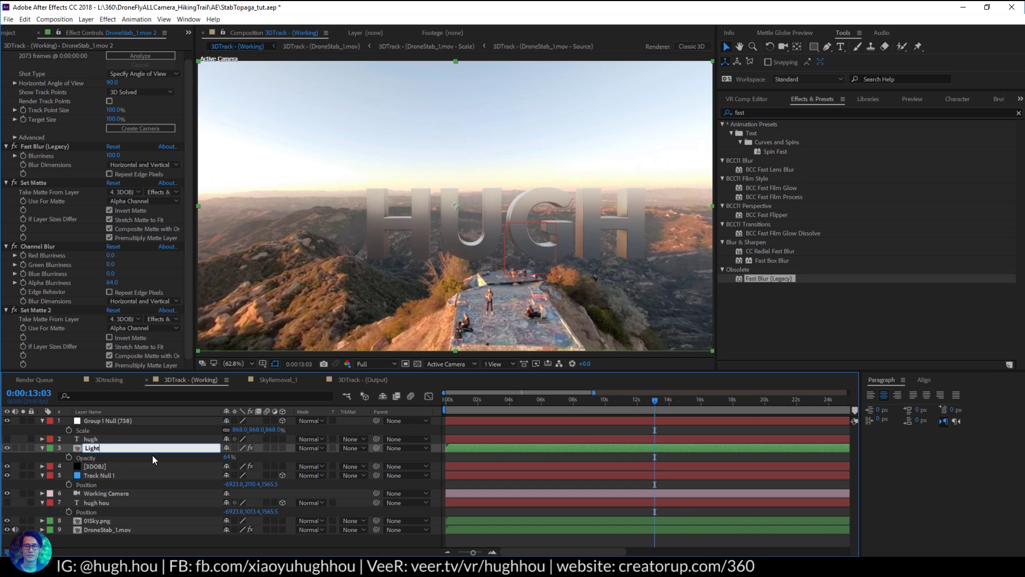
{"action": "type", "text": "Wrap"}
{"action": "key", "text": "Return"}
Clear the Effects & Presets search field
{"action": "left_click", "coordinate": [741, 113]}
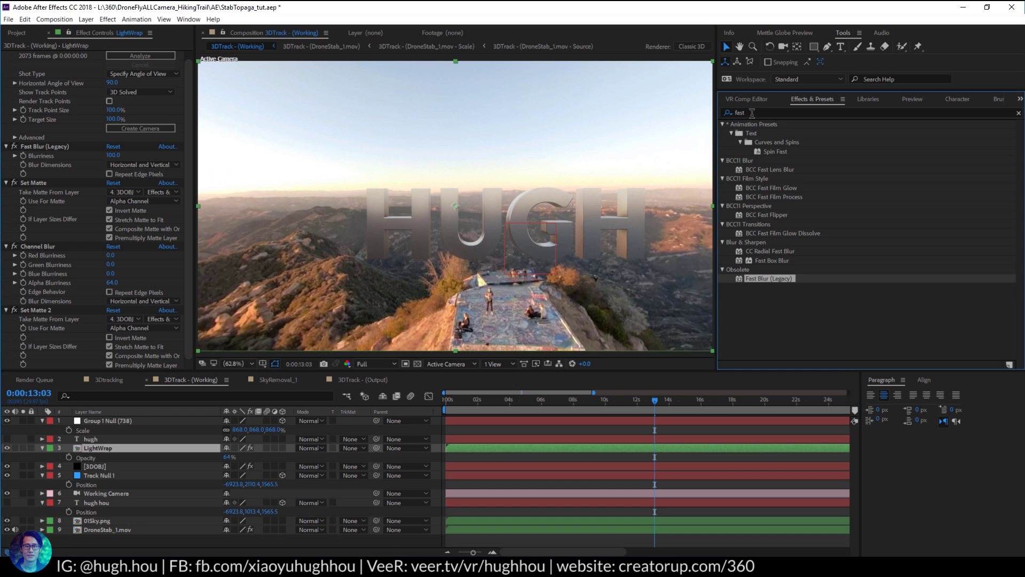
{"action": "key", "text": "BackSpace"}
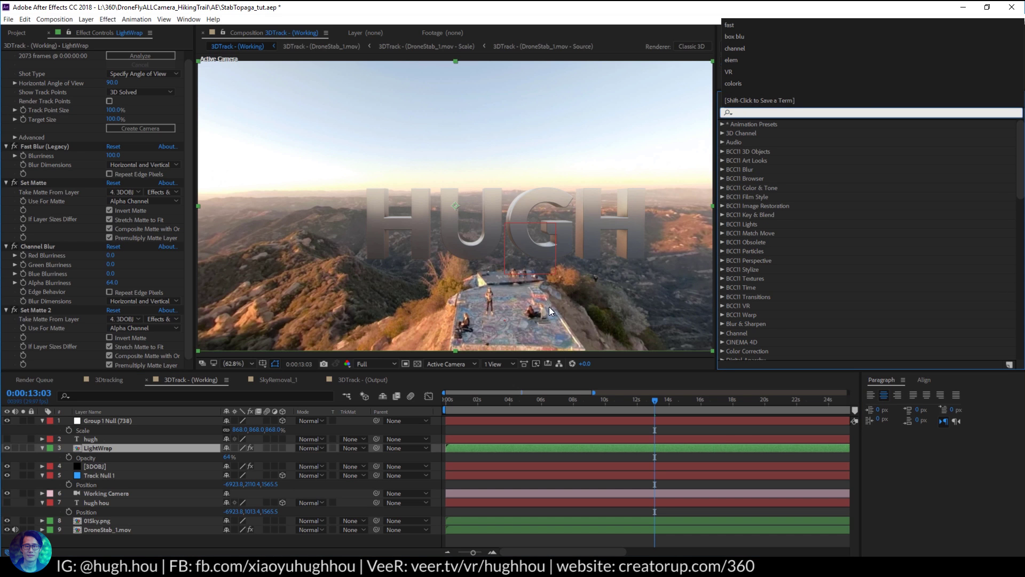
{"action": "key", "text": "Escape"}
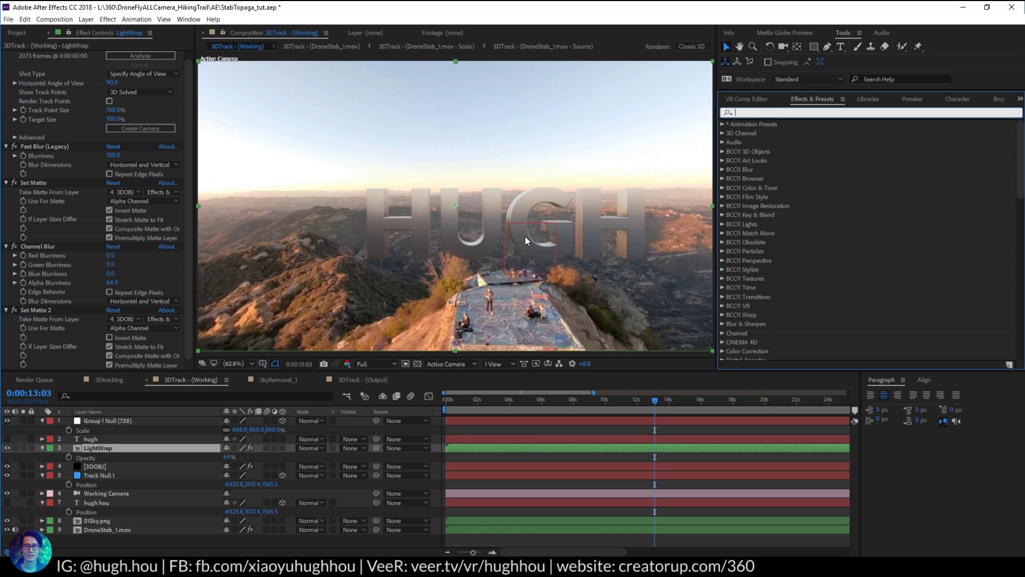
Apply BCC Film Grain to the 3DOBJ layer with the Default.bsp preset
{"action": "left_click", "coordinate": [758, 112]}
{"action": "type", "text": "Film g"}
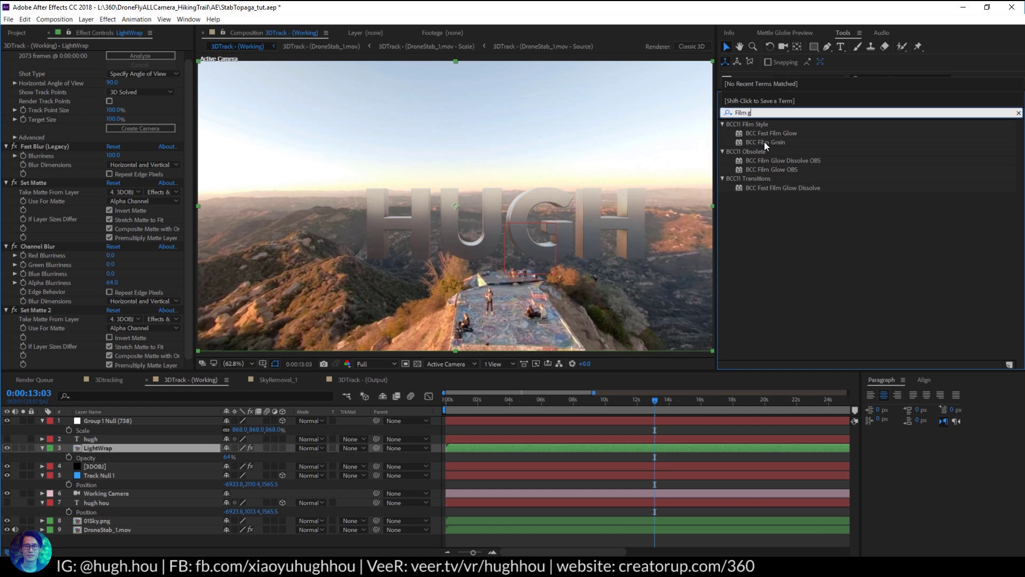
{"action": "left_click", "coordinate": [767, 142]}
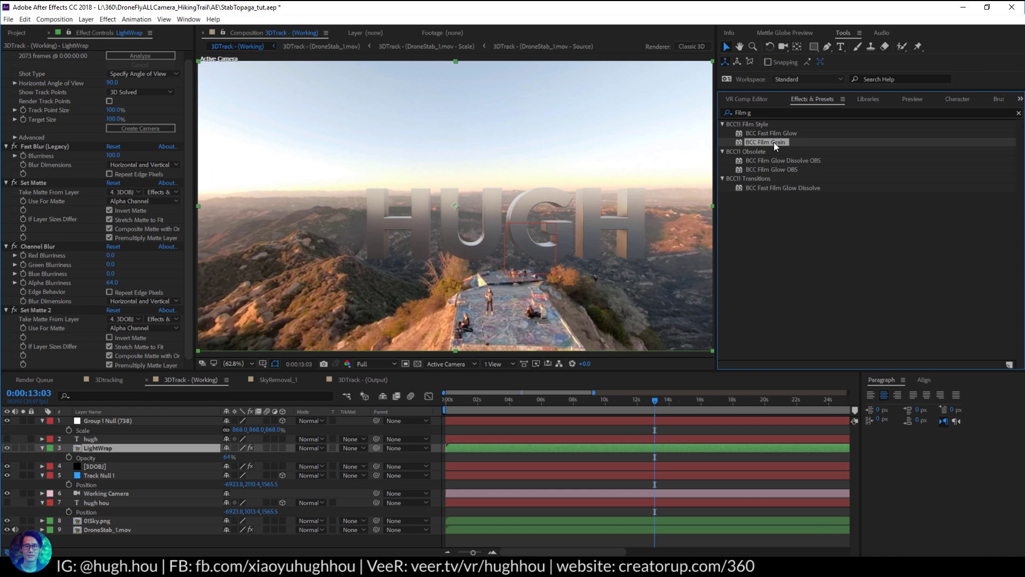
{"action": "left_click_drag", "start_coordinate": [773, 142], "coordinate": [101, 465]}
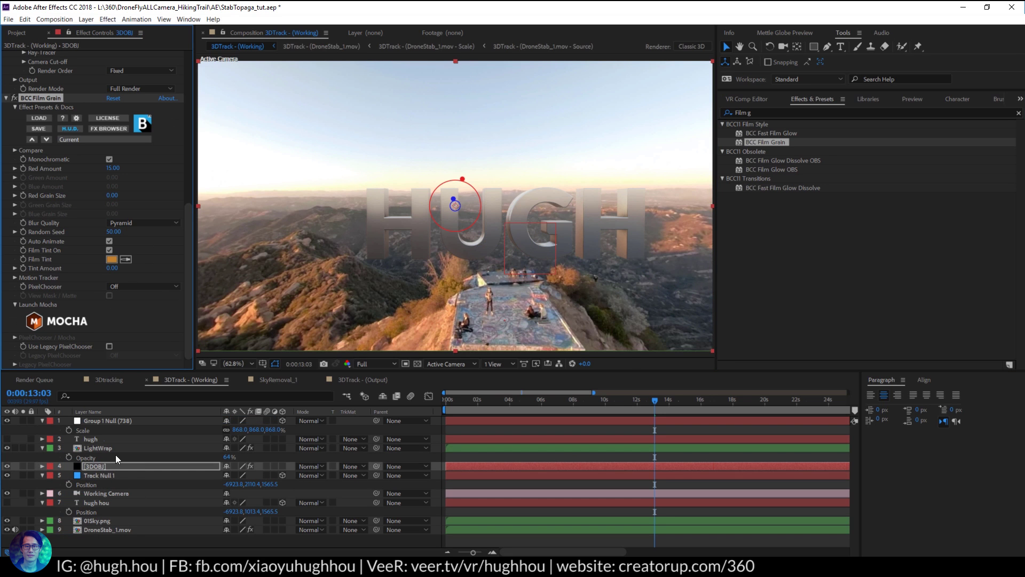
{"action": "left_click", "coordinate": [92, 139]}
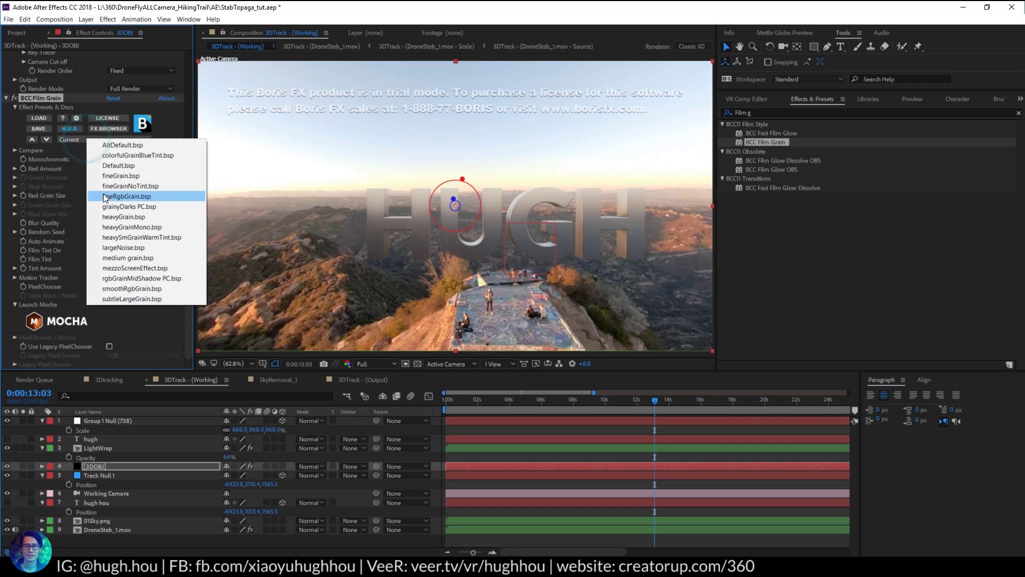
{"action": "left_click", "coordinate": [118, 165]}
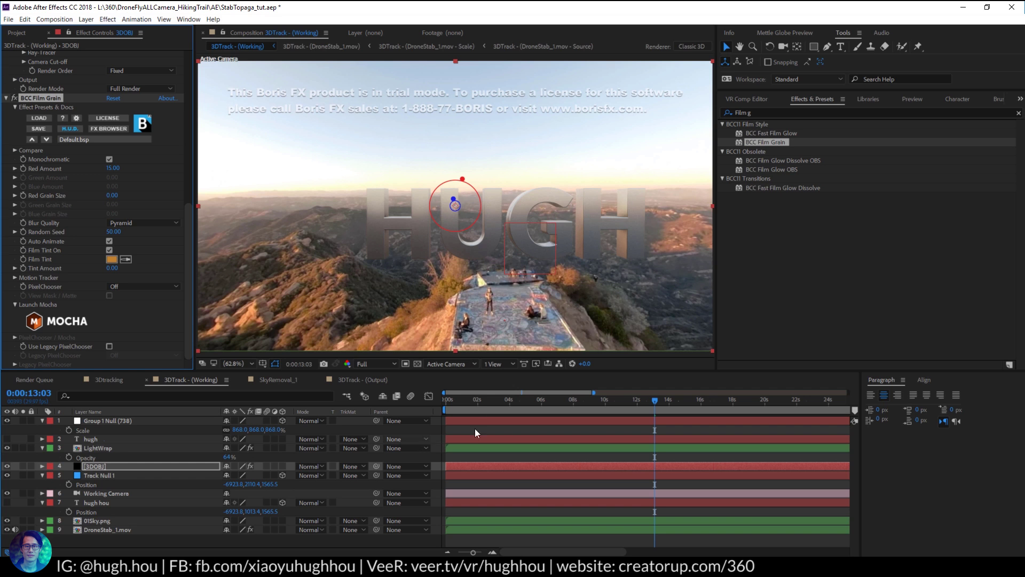
Inspect the grain at 100% zoom, then fit the frame and switch Film Grain off
{"action": "left_click", "coordinate": [249, 364]}
{"action": "left_click", "coordinate": [243, 469]}
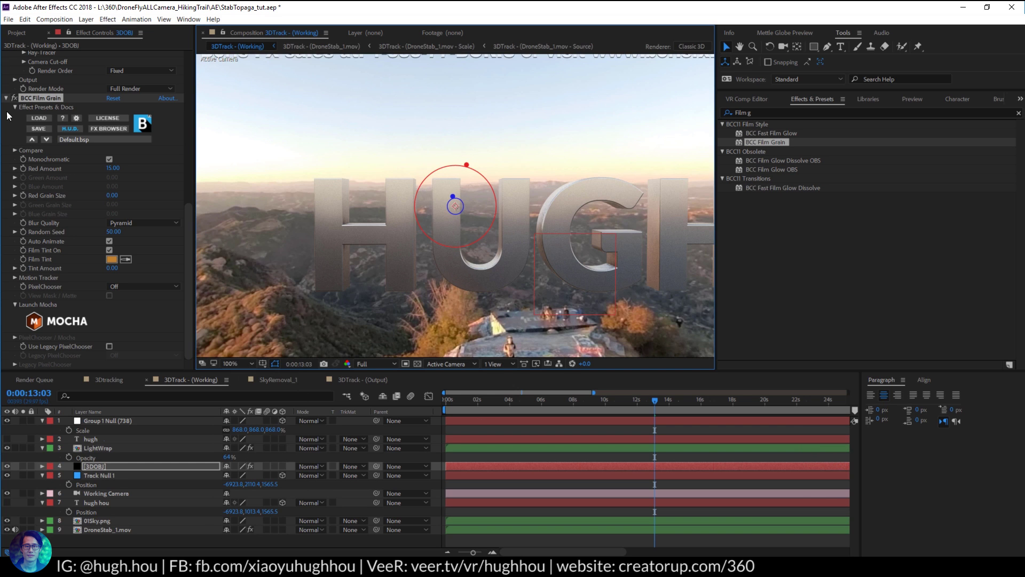
{"action": "left_click", "coordinate": [14, 98]}
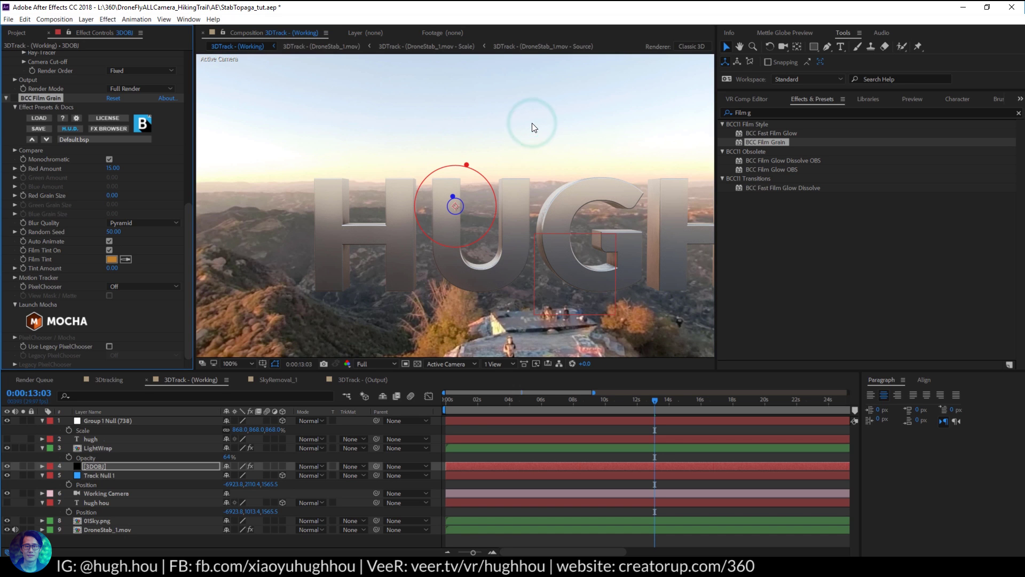
{"action": "left_click", "coordinate": [14, 98]}
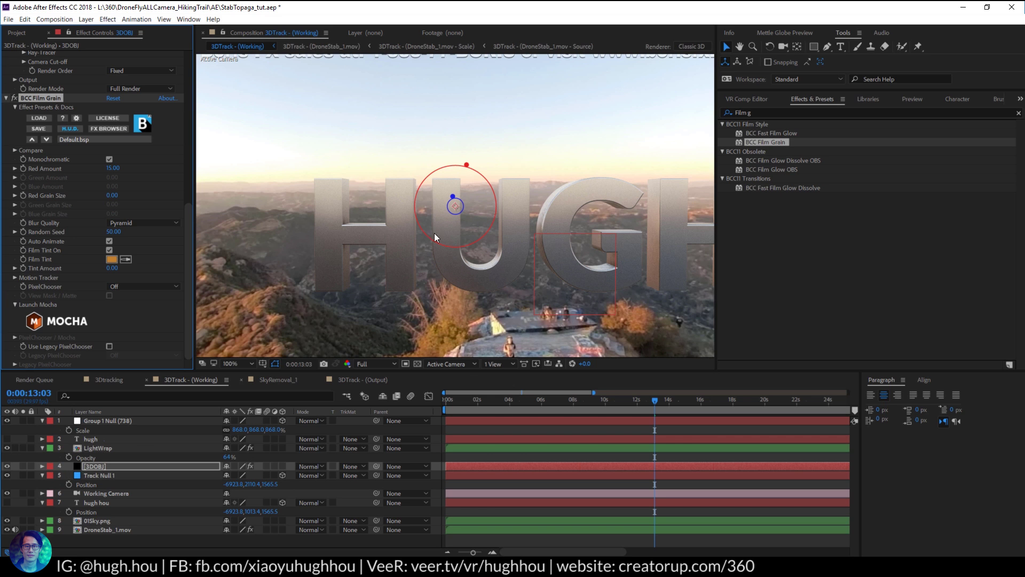
{"action": "key", "text": "shift+slash"}
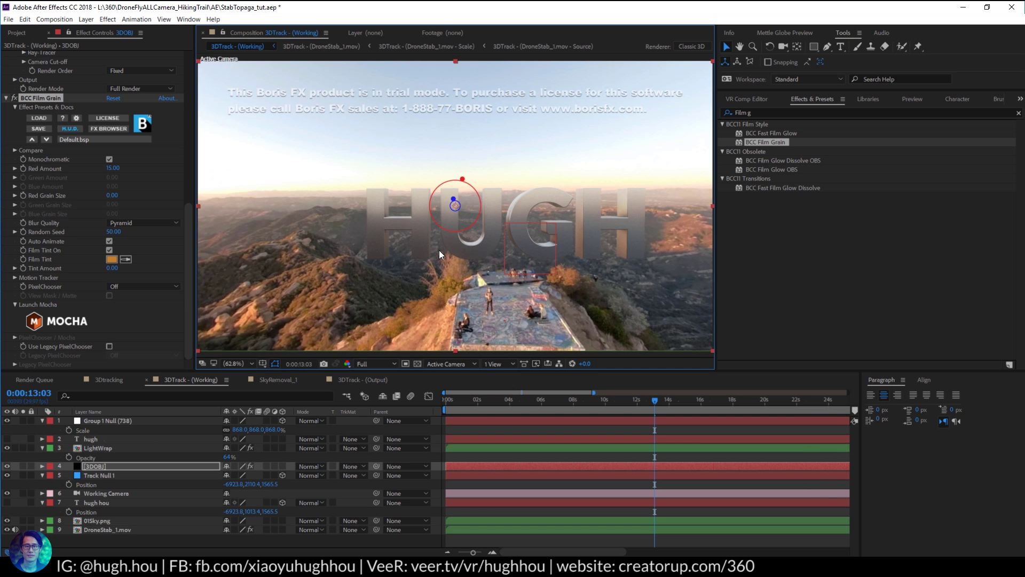
{"action": "left_click", "coordinate": [15, 99]}
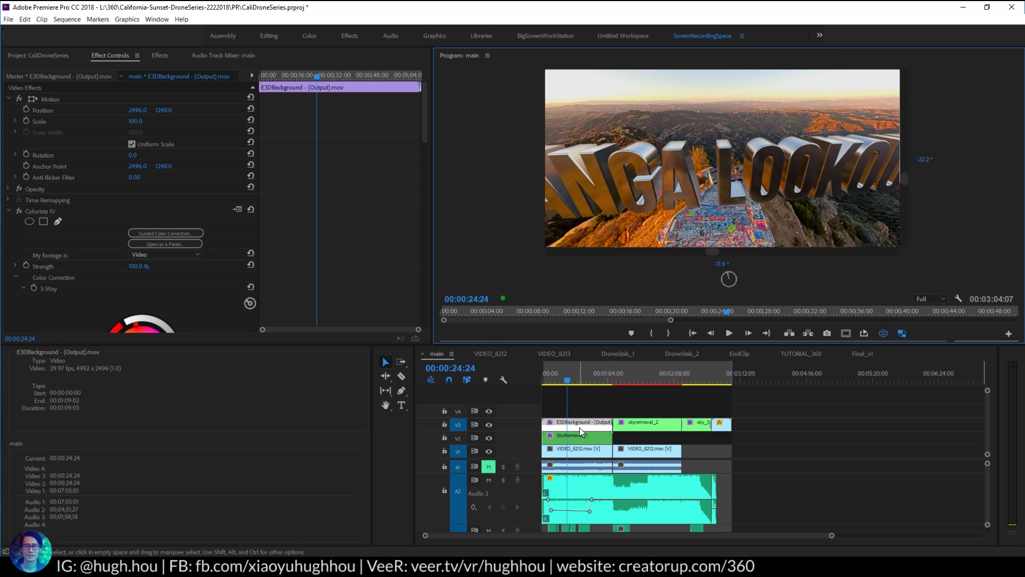
Switch the Program monitor to the flat equirectangular frame and compare Colorista IV off and on
{"action": "left_click", "coordinate": [9, 212]}
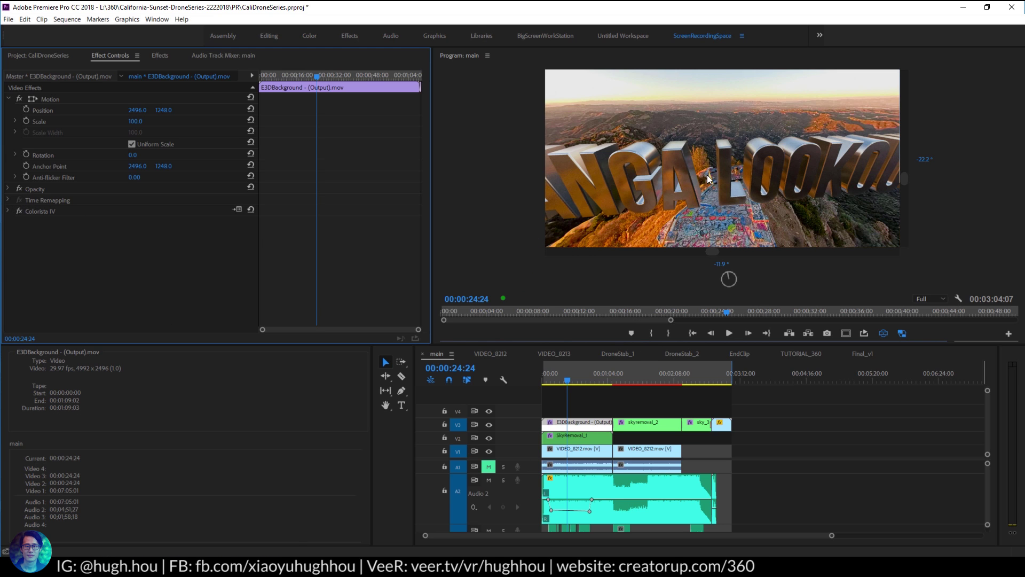
{"action": "left_click", "coordinate": [19, 211]}
{"action": "left_click", "coordinate": [538, 265]}
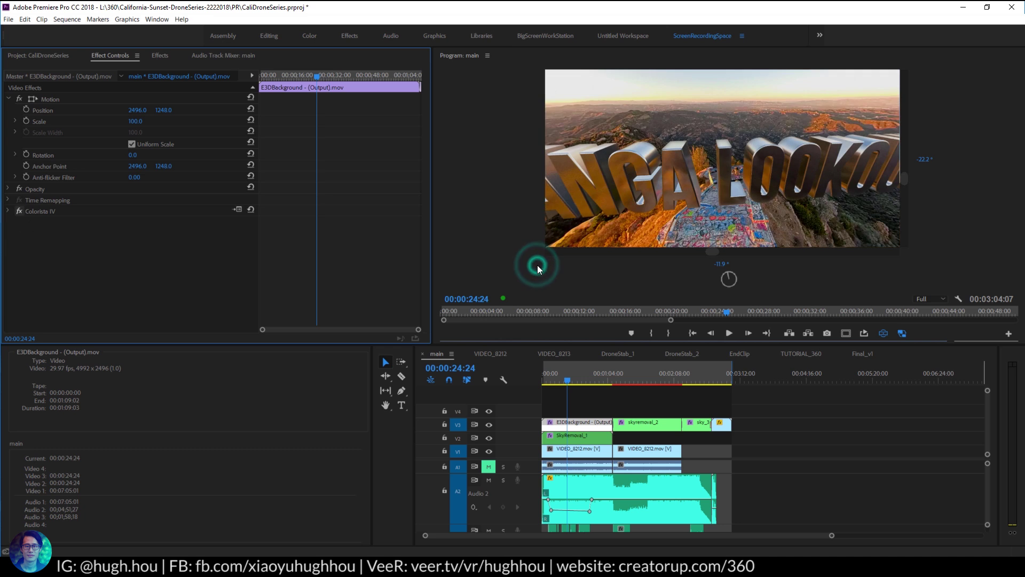
{"action": "left_click", "coordinate": [883, 332]}
{"action": "left_click", "coordinate": [19, 211]}
{"action": "left_click", "coordinate": [19, 211]}
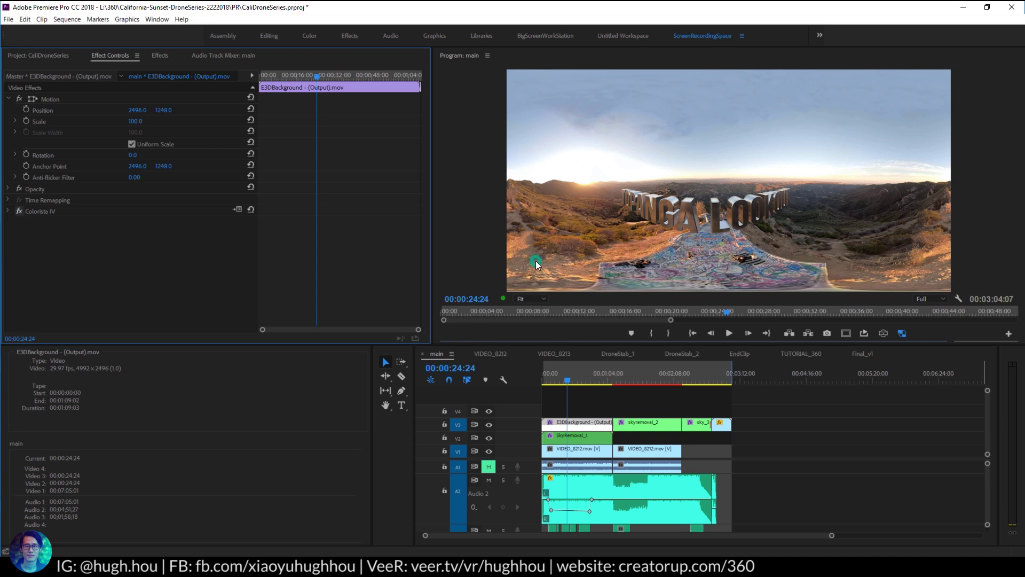